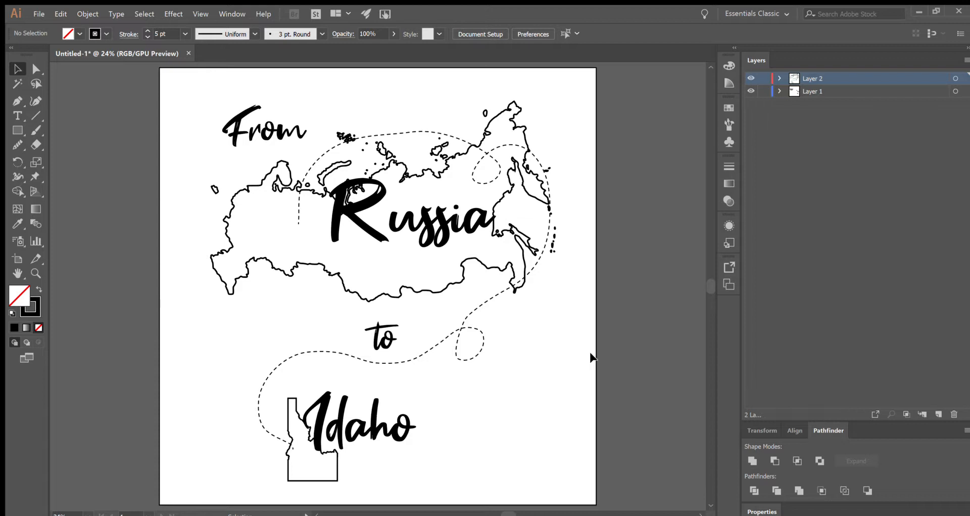
Step: Move all the letters of "Russia" lower inside the map outline and scale "ussia" down slightly beside the large R
{"action": "left_click", "coordinate": [364, 223]}
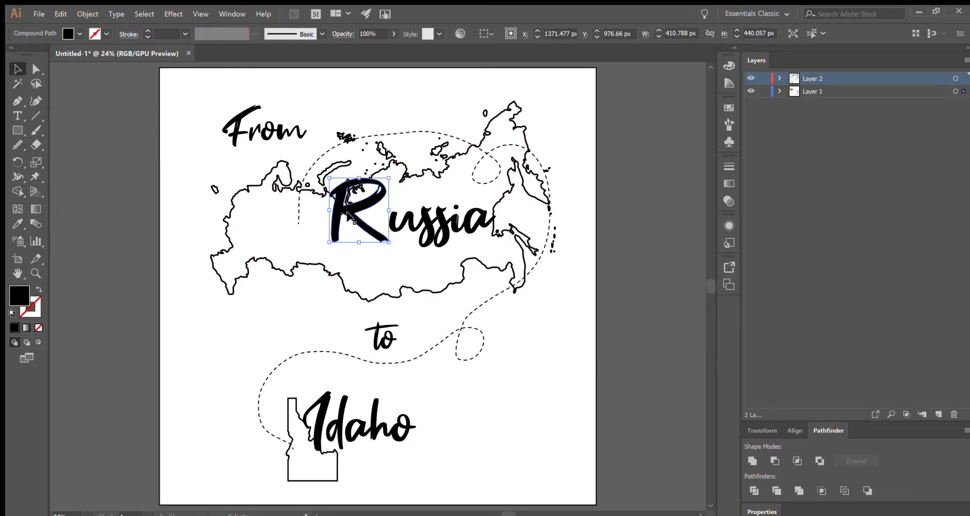
{"action": "left_click_drag", "start_coordinate": [348, 211], "coordinate": [372, 234]}
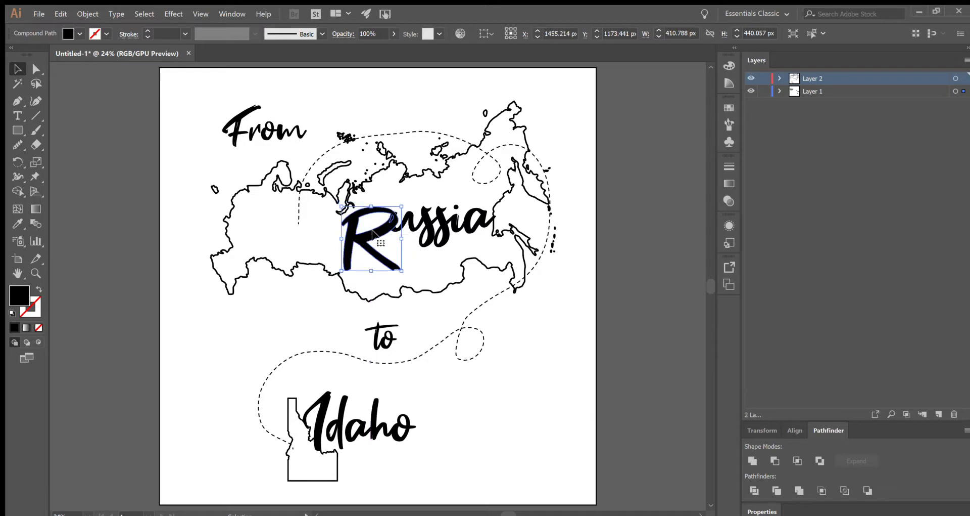
{"action": "left_click", "coordinate": [414, 224]}
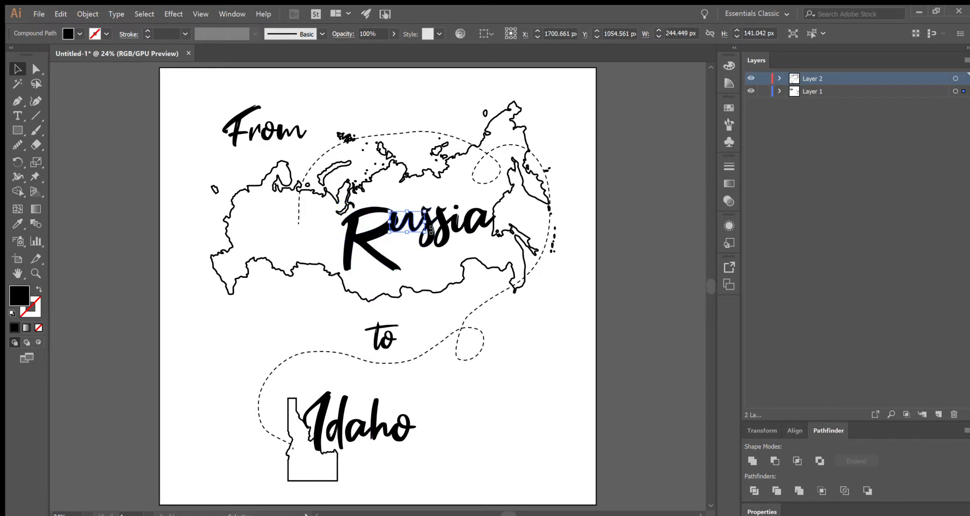
{"action": "key", "text": "a"}
{"action": "key", "text": "v"}
{"action": "left_click", "coordinate": [473, 223], "text": "shift"}
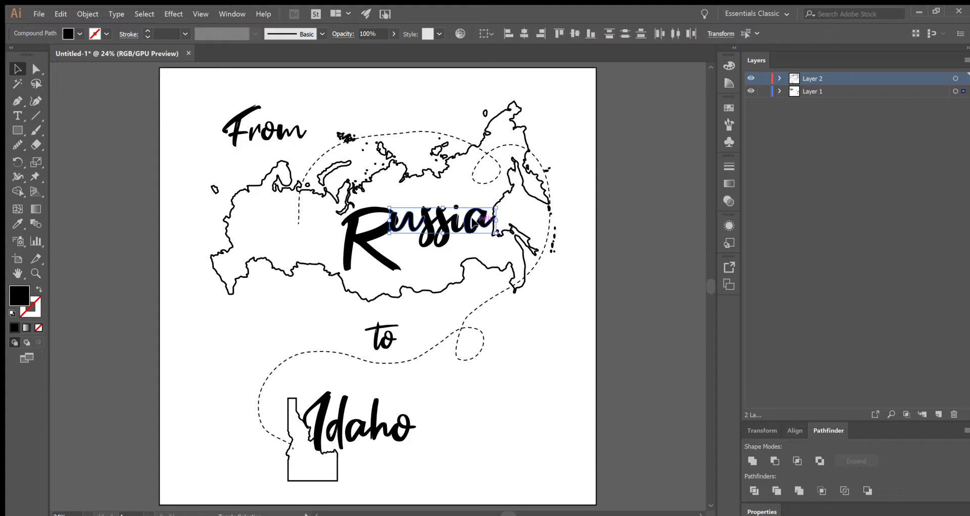
{"action": "left_click", "coordinate": [439, 222], "text": "shift"}
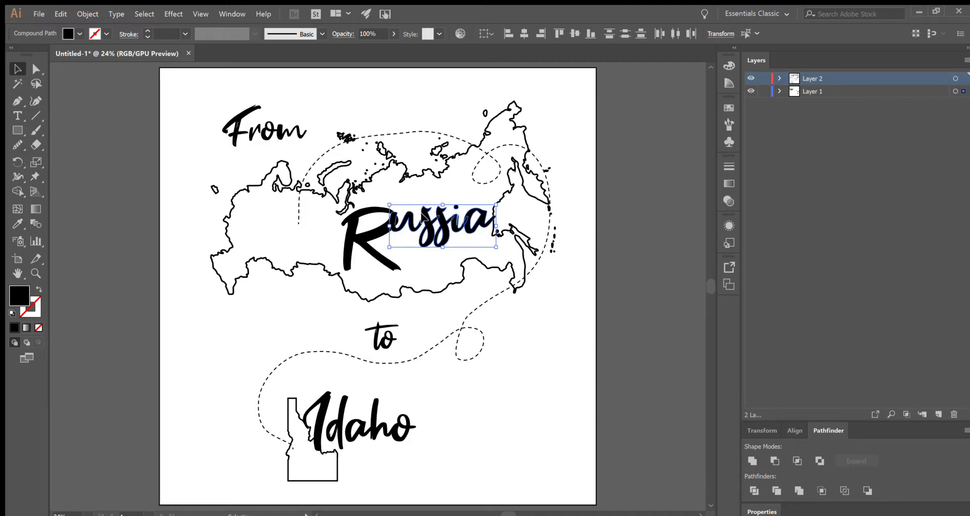
{"action": "left_click_drag", "start_coordinate": [423, 214], "coordinate": [423, 239]}
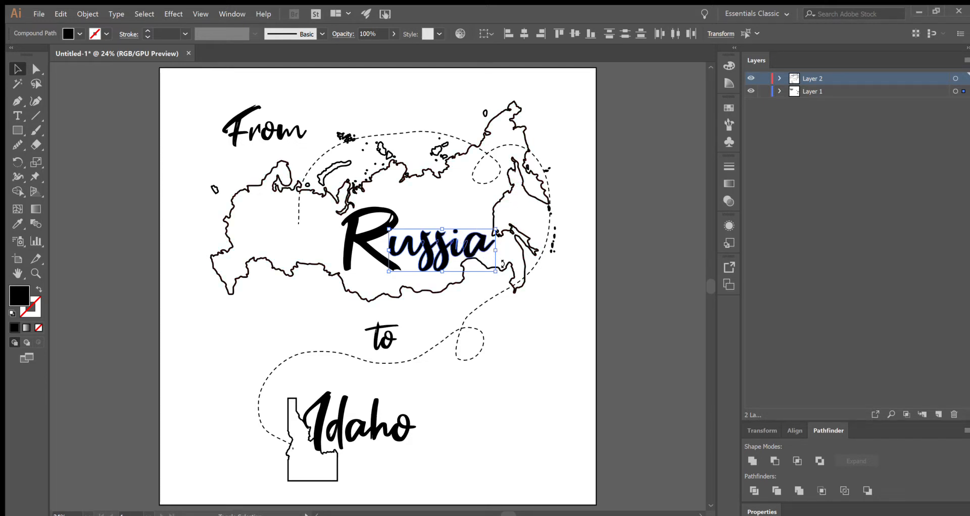
{"action": "left_click_drag", "start_coordinate": [495, 230], "coordinate": [457, 242]}
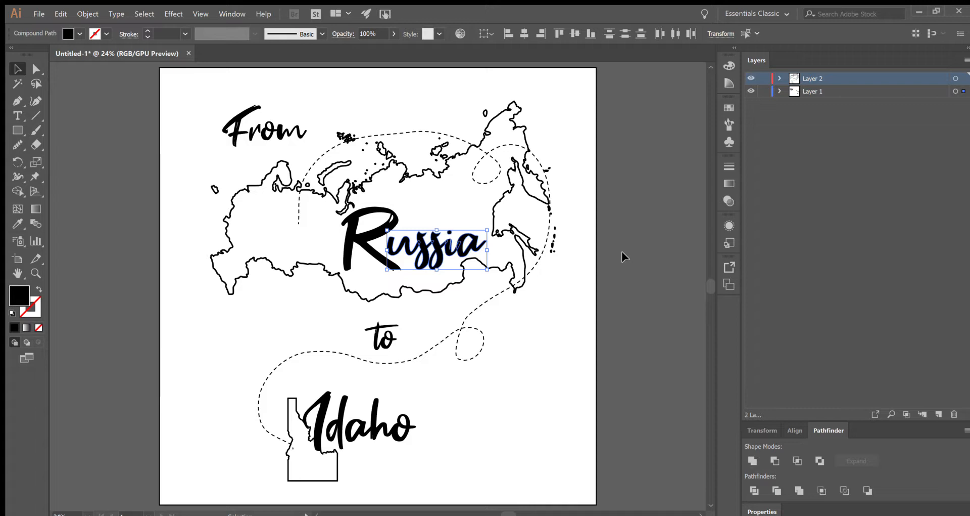
Step: Rotate the Russia map outline slightly clockwise around the lettering
{"action": "left_click", "coordinate": [513, 122]}
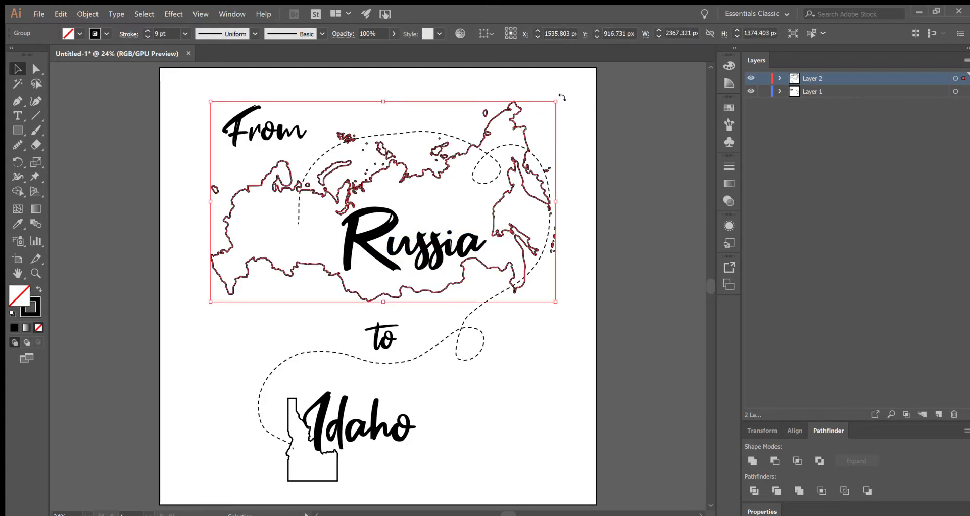
{"action": "left_click_drag", "start_coordinate": [562, 97], "coordinate": [574, 126]}
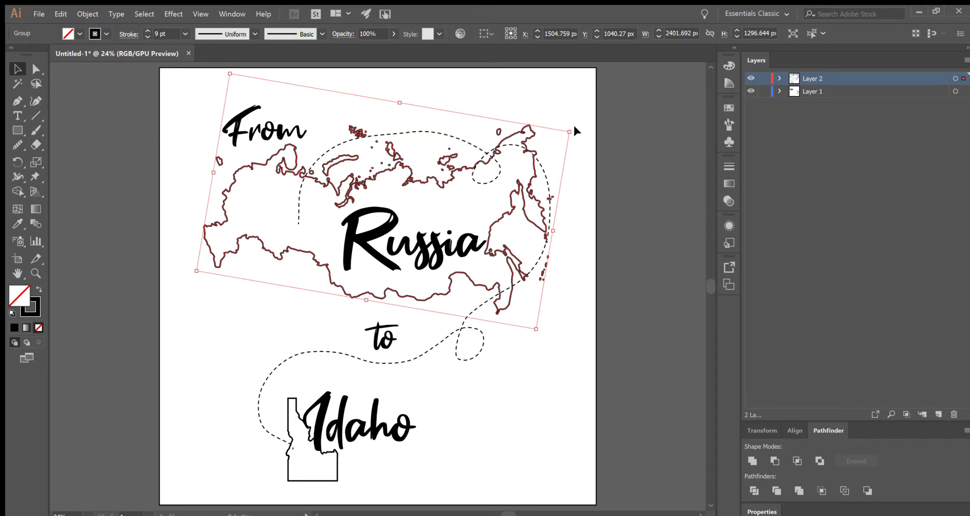
{"action": "left_click_drag", "start_coordinate": [574, 127], "coordinate": [579, 140]}
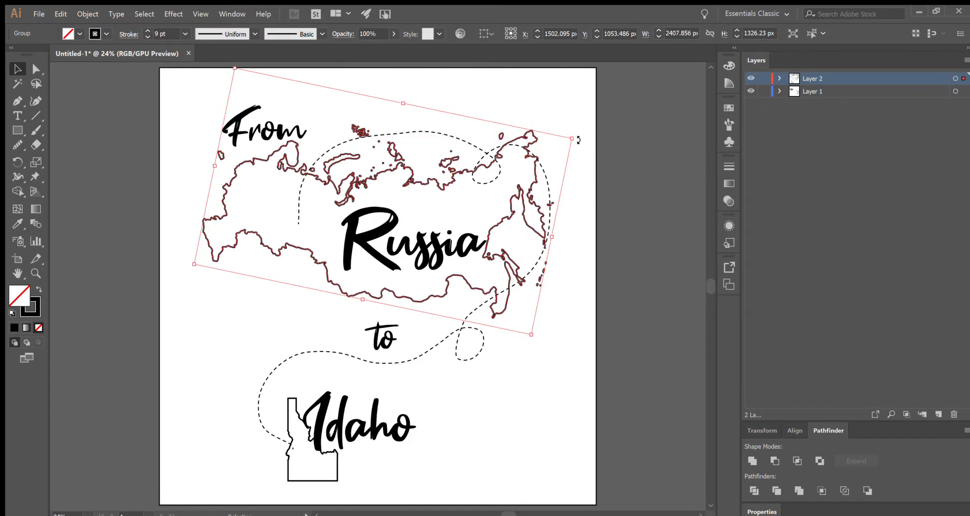
{"action": "left_click", "coordinate": [621, 233]}
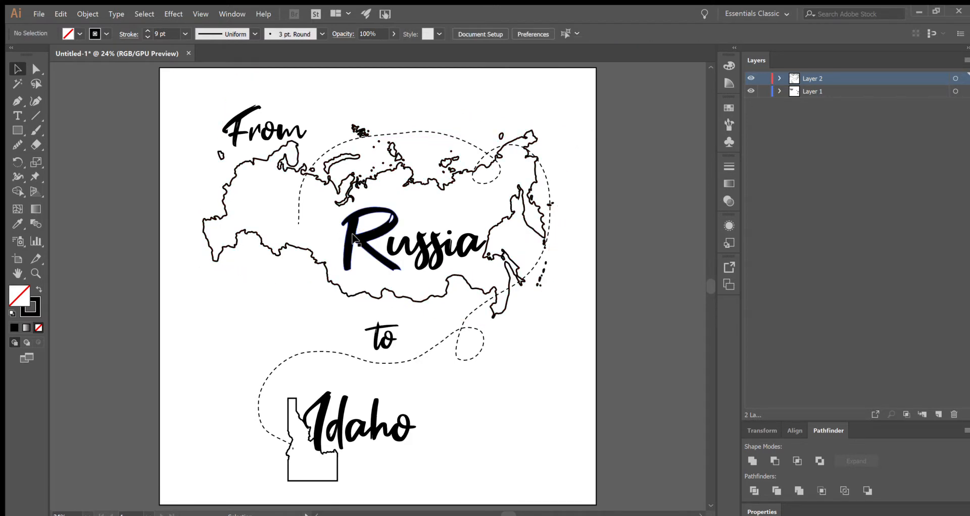
Step: Nudge the R of "Russia" slightly left and shift the map outline slightly down and to the right
{"action": "left_click_drag", "start_coordinate": [353, 235], "coordinate": [348, 242]}
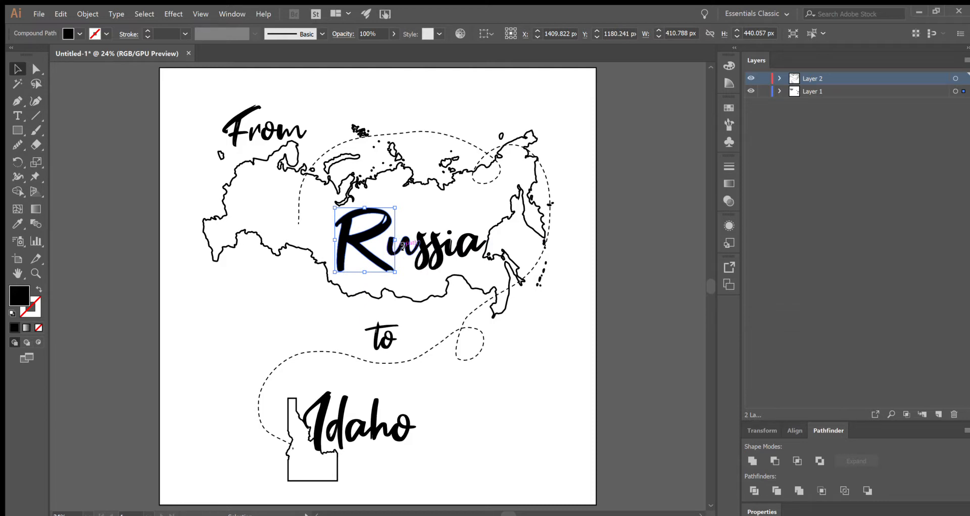
{"action": "left_click", "coordinate": [467, 191]}
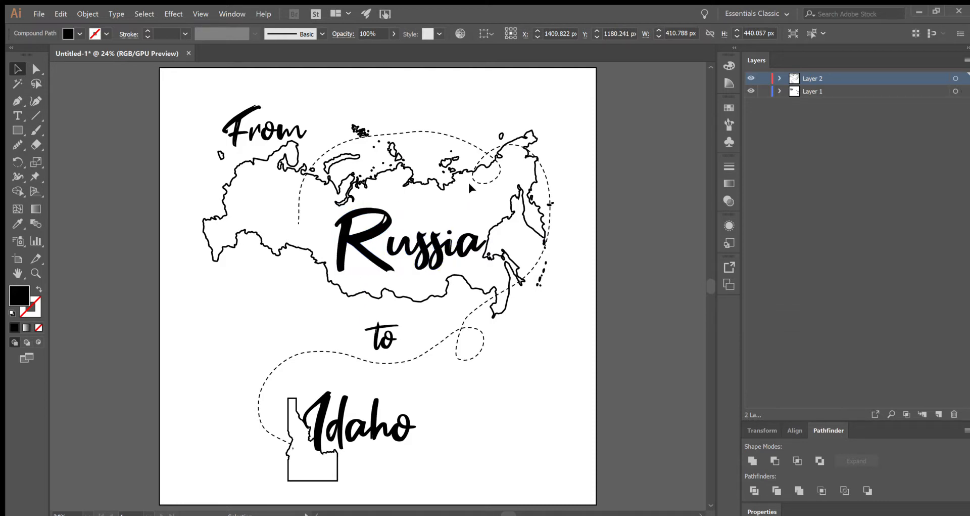
{"action": "left_click_drag", "start_coordinate": [441, 180], "coordinate": [443, 189]}
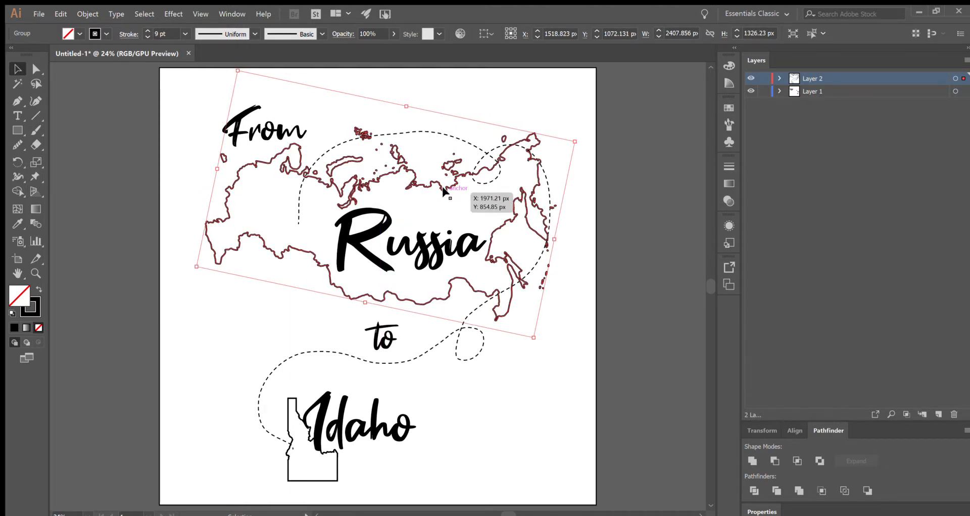
{"action": "left_click", "coordinate": [657, 134]}
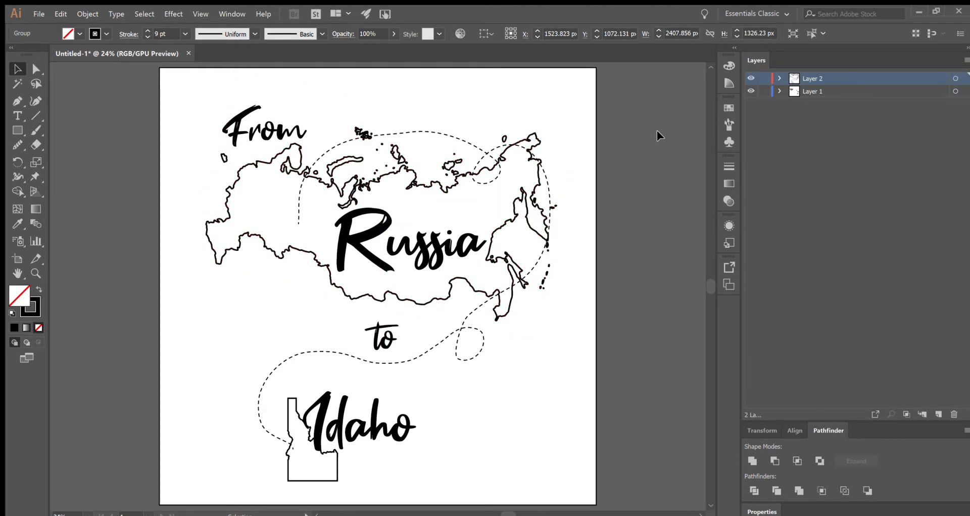
Step: Move the word "From" slightly right and up above the Russia map outline
{"action": "left_click", "coordinate": [238, 125]}
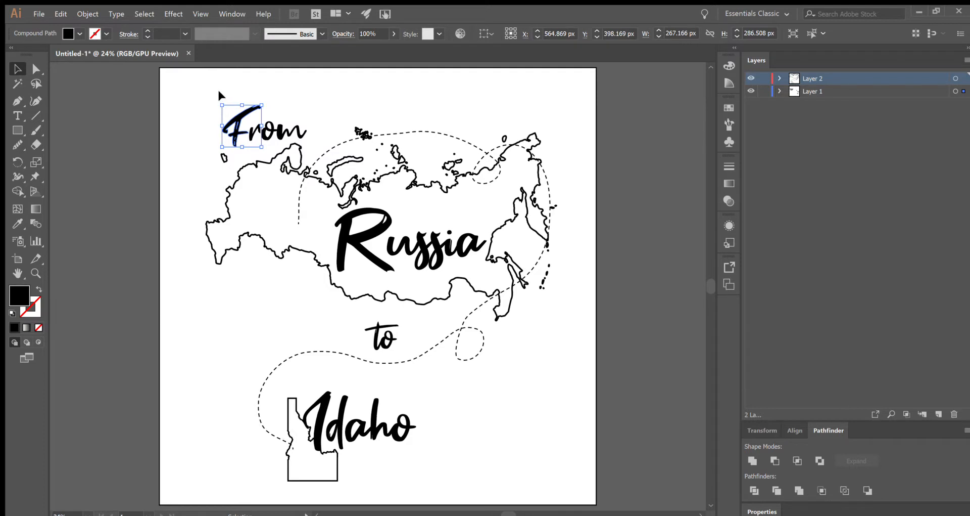
{"action": "left_click", "coordinate": [287, 132], "text": "shift"}
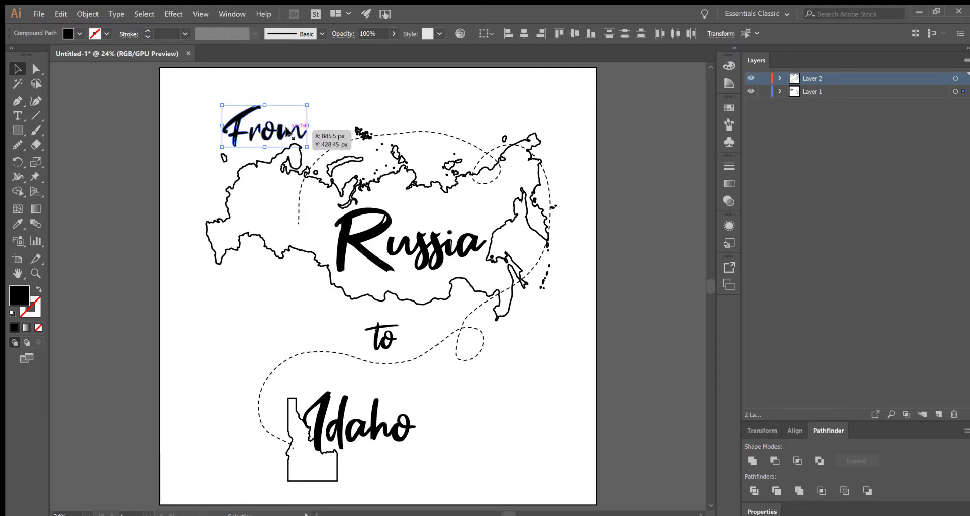
{"action": "left_click_drag", "start_coordinate": [287, 133], "coordinate": [307, 125]}
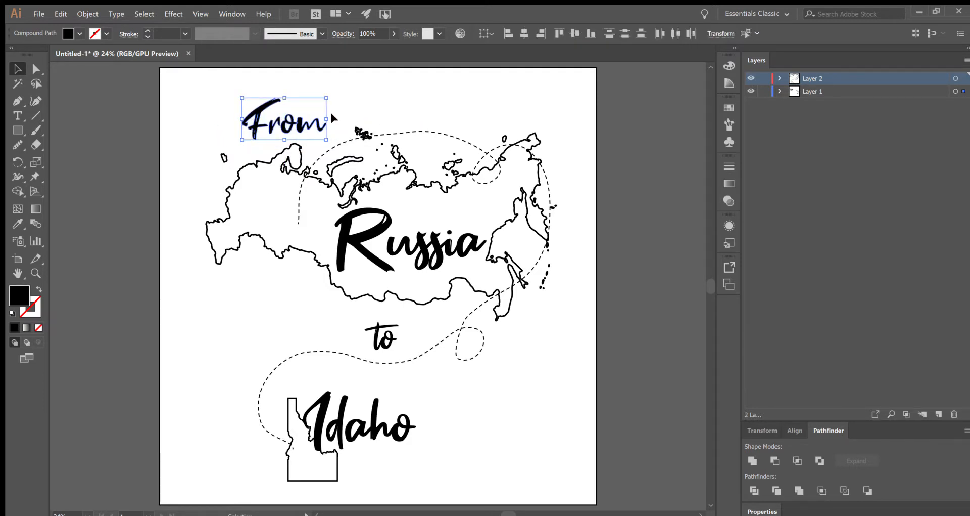
{"action": "key", "text": "ctrl+z"}
{"action": "left_click_drag", "start_coordinate": [233, 128], "coordinate": [243, 129]}
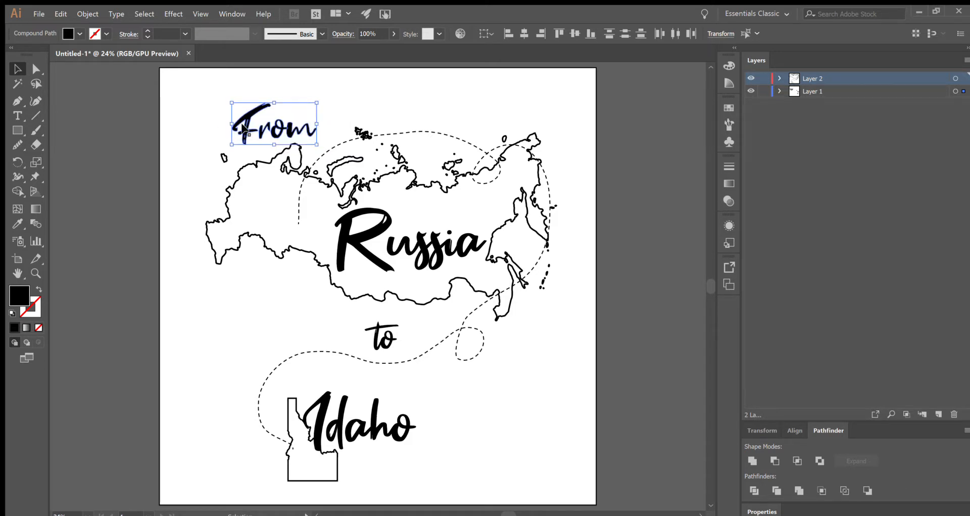
{"action": "left_click", "coordinate": [365, 95]}
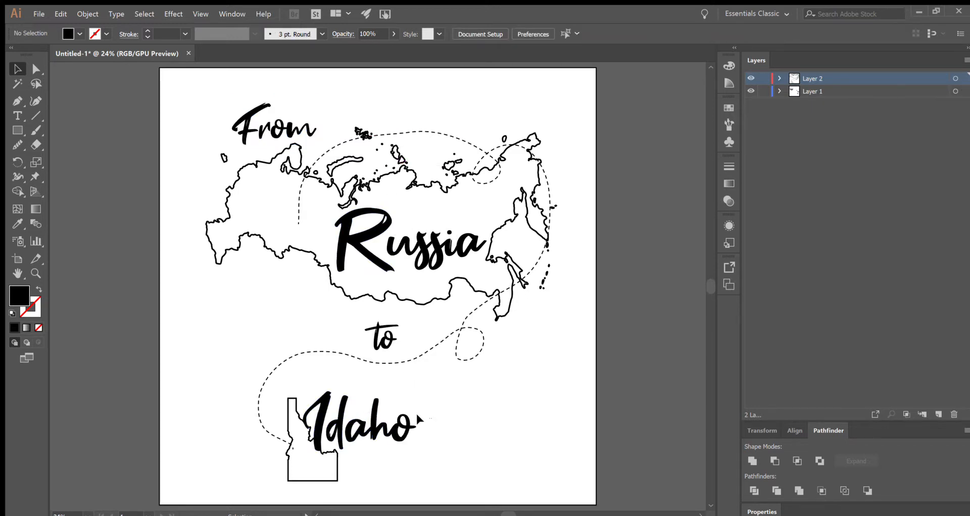
Step: Move the word "Idaho" slightly up and to the right, away from the Idaho state outline
{"action": "left_click_drag", "start_coordinate": [339, 429], "coordinate": [352, 423]}
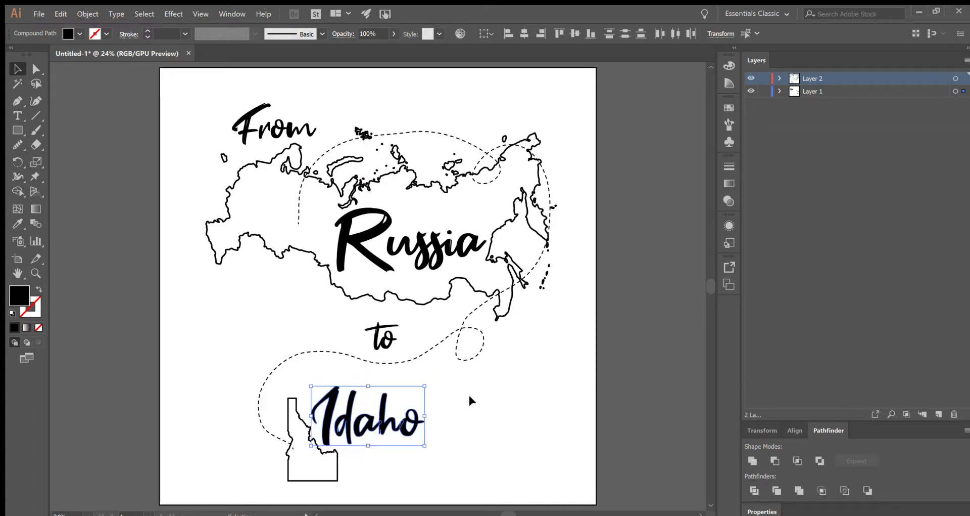
{"action": "left_click", "coordinate": [473, 424]}
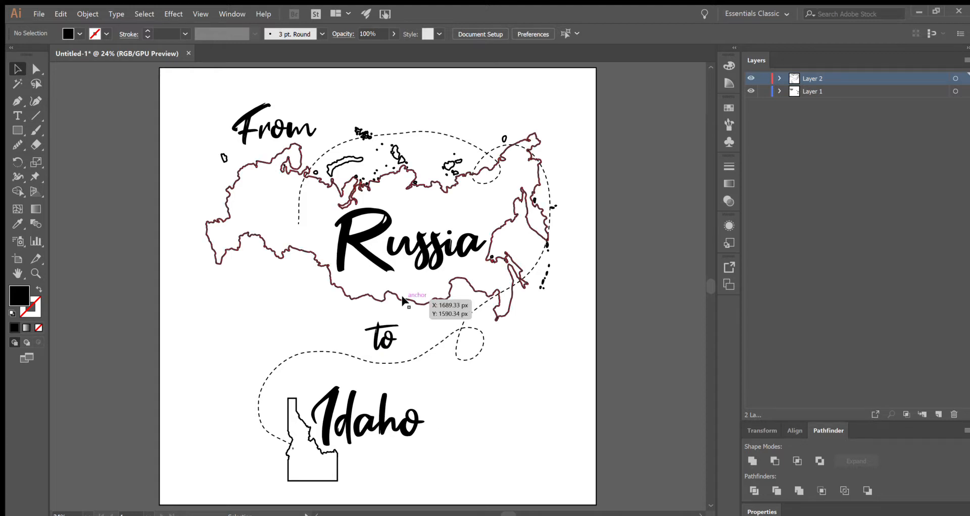
{"action": "left_click", "coordinate": [294, 218]}
{"action": "left_click", "coordinate": [208, 296]}
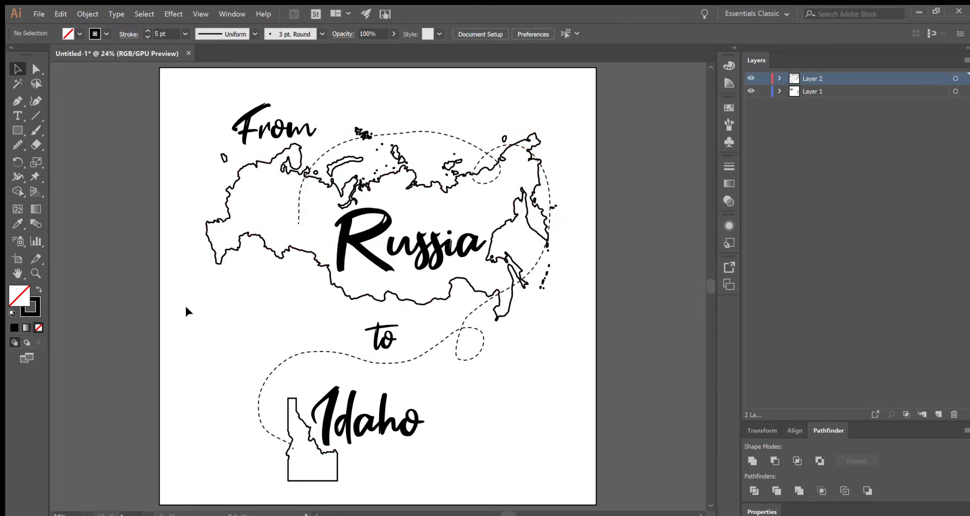
Step: Paint a small heart about 99 px tall in two freehand halves with the Paintbrush at the dashed path's end inside Russia
{"action": "left_click", "coordinate": [35, 273]}
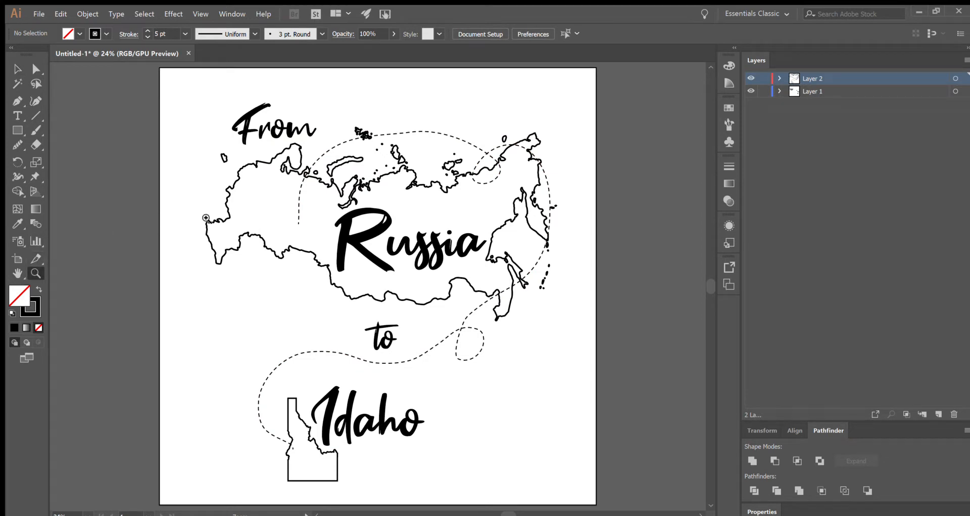
{"action": "left_click", "coordinate": [302, 227]}
{"action": "left_click", "coordinate": [379, 290]}
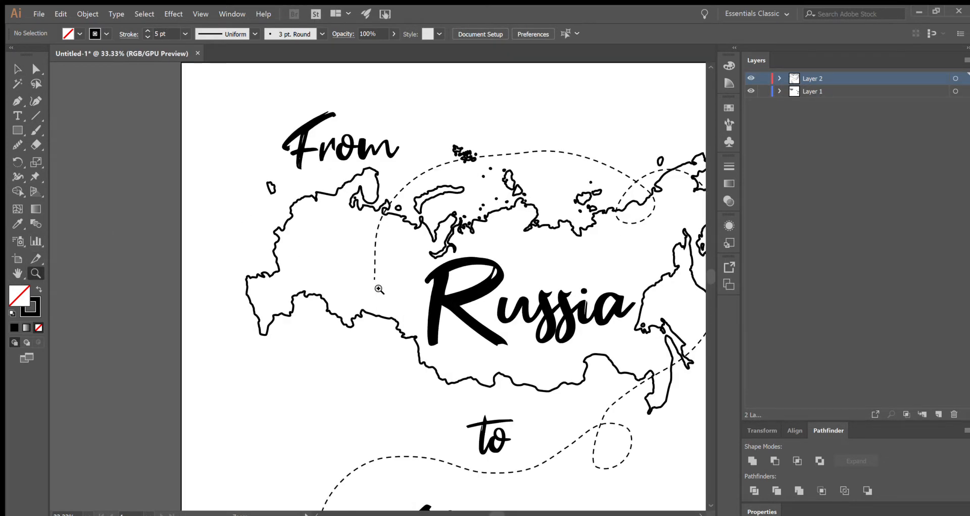
{"action": "left_click", "coordinate": [379, 289]}
{"action": "left_click", "coordinate": [379, 290]}
{"action": "left_click", "coordinate": [372, 269]}
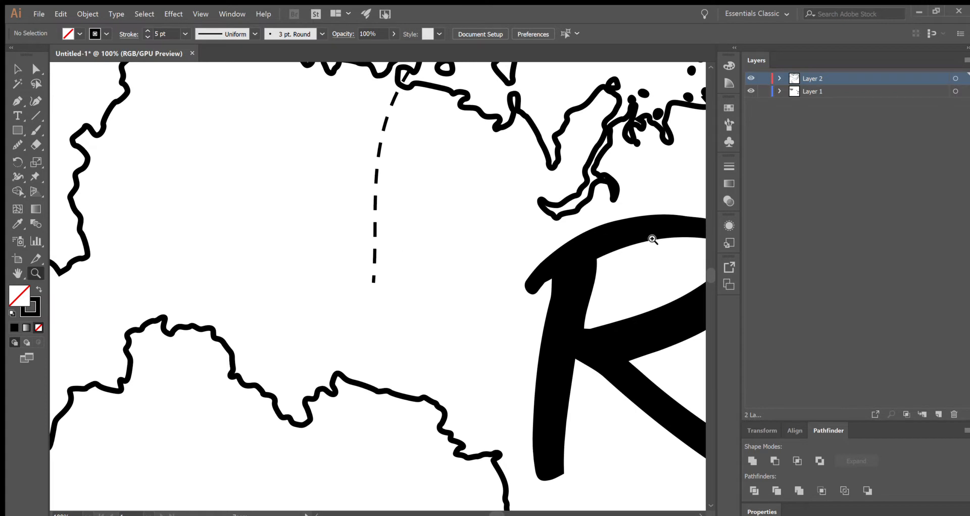
{"action": "left_click", "coordinate": [139, 194]}
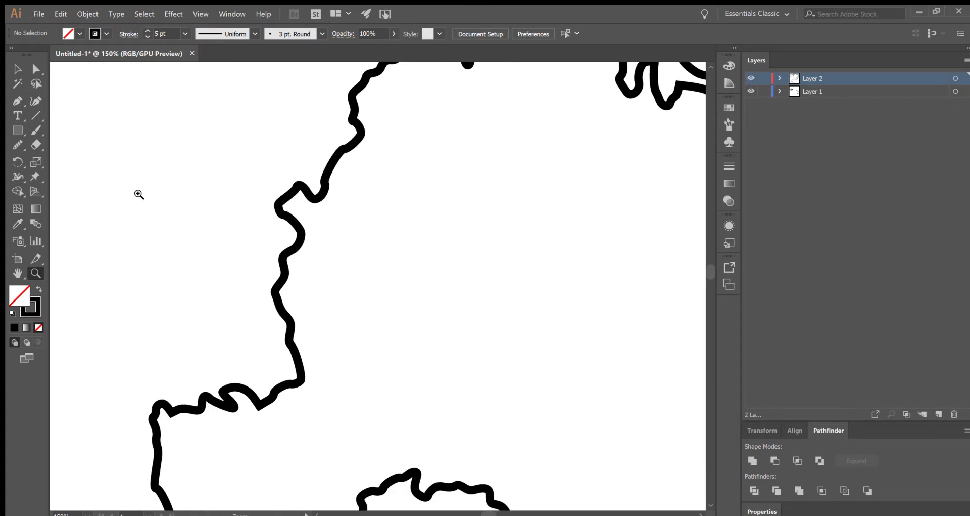
{"action": "key", "text": "ctrl+minus"}
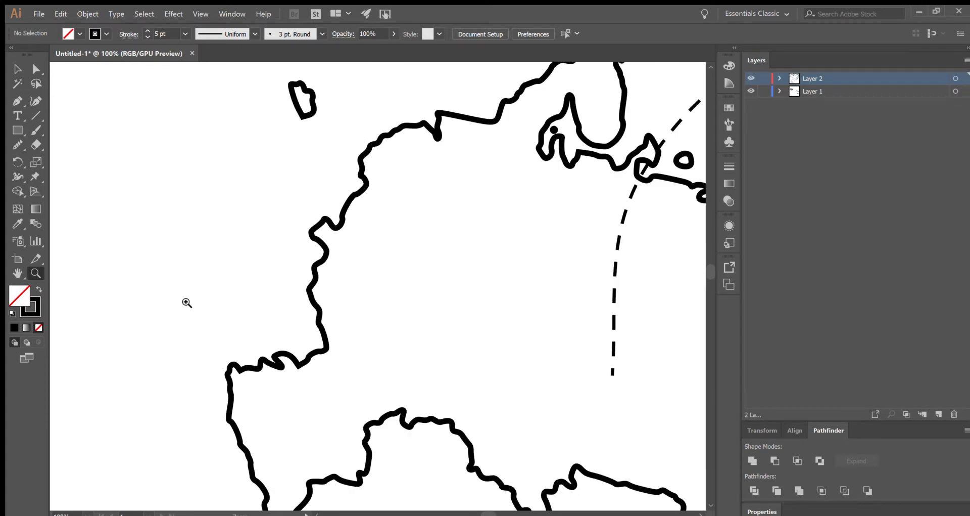
{"action": "left_click_drag", "start_coordinate": [486, 513], "coordinate": [499, 513]}
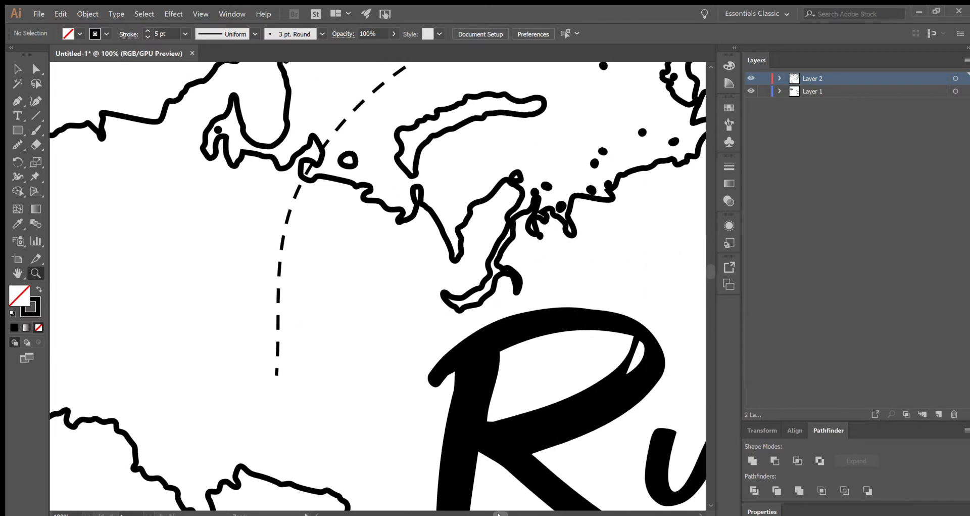
{"action": "left_click", "coordinate": [36, 273]}
{"action": "left_click_drag", "start_coordinate": [711, 267], "coordinate": [710, 272]}
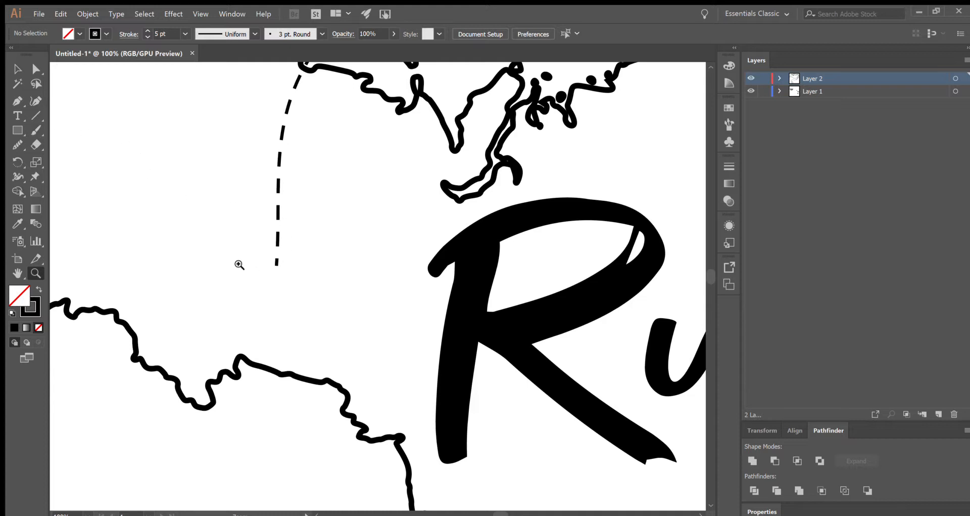
{"action": "left_click", "coordinate": [30, 130]}
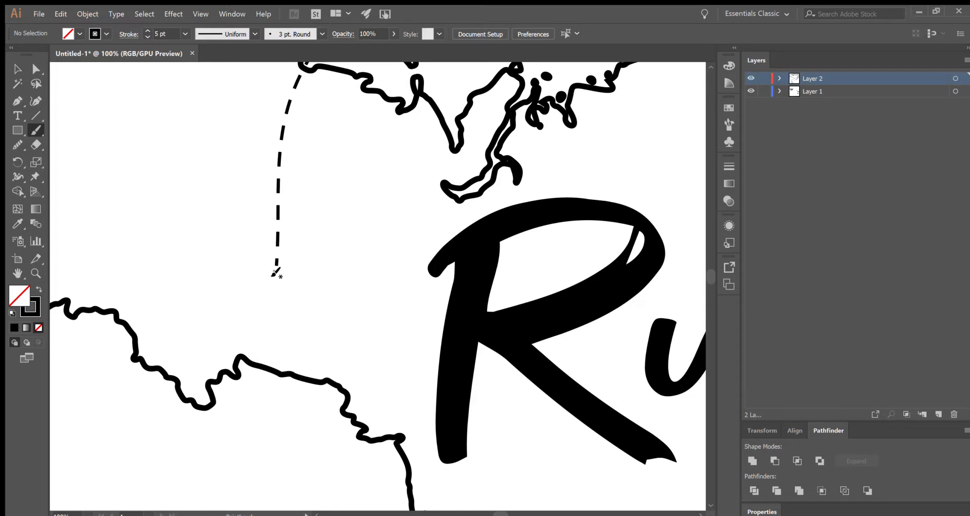
{"action": "mouse_move", "coordinate": [275, 264]}
{"action": "left_mouse_down"}
{"action": "mouse_move", "coordinate": [240, 272]}
{"action": "mouse_move", "coordinate": [246, 291]}
{"action": "mouse_move", "coordinate": [282, 319]}
{"action": "left_mouse_up"}
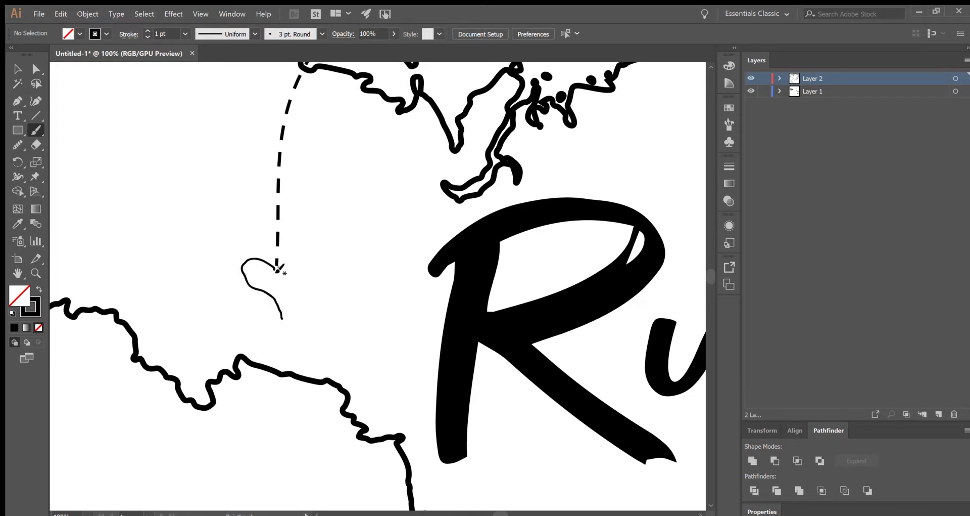
{"action": "mouse_move", "coordinate": [278, 268]}
{"action": "left_mouse_down"}
{"action": "mouse_move", "coordinate": [299, 265]}
{"action": "mouse_move", "coordinate": [284, 327]}
{"action": "left_mouse_up"}
Step: Join the two painted halves of the heart into a single path
{"action": "key", "text": "v"}
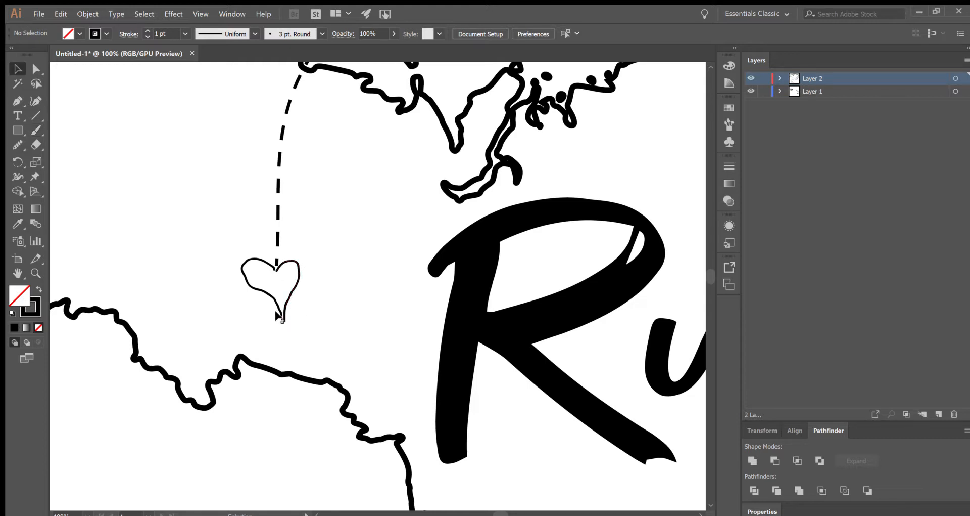
{"action": "left_click", "coordinate": [275, 311]}
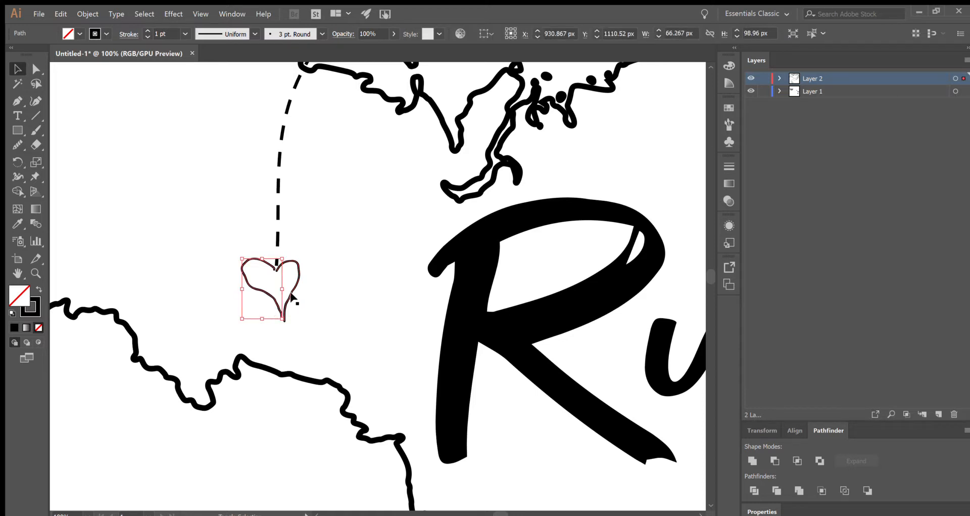
{"action": "left_click", "coordinate": [291, 296], "text": "shift"}
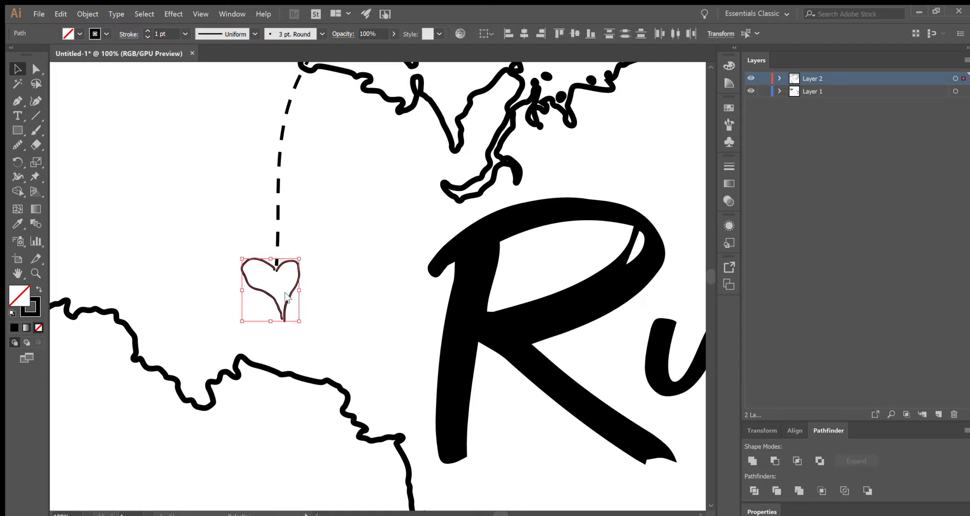
{"action": "key", "text": "ctrl+j"}
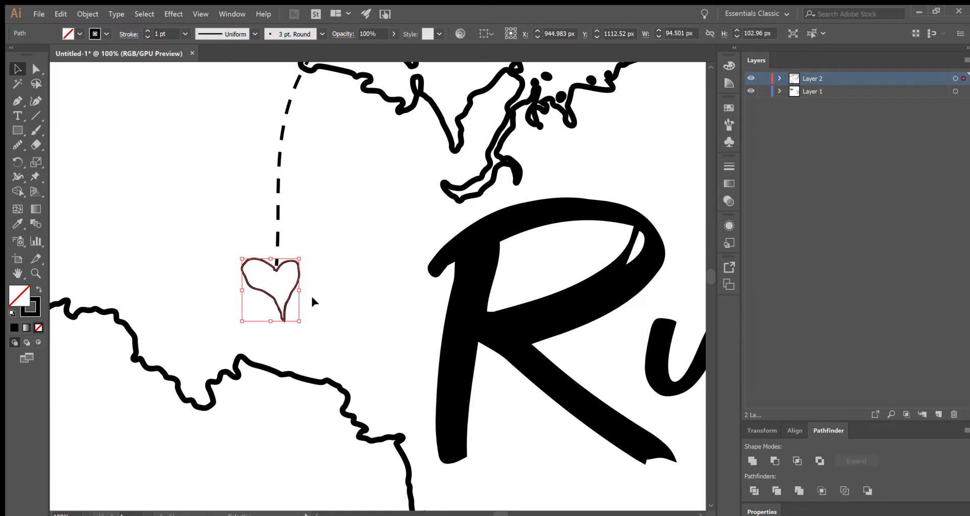
Step: Even out the bumps along the heart's outline and its top notch with the Smooth tool
{"action": "key", "text": "ctrl+equal"}
{"action": "key", "text": "ctrl+equal"}
{"action": "key", "text": "ctrl+equal"}
{"action": "key", "text": "ctrl+equal"}
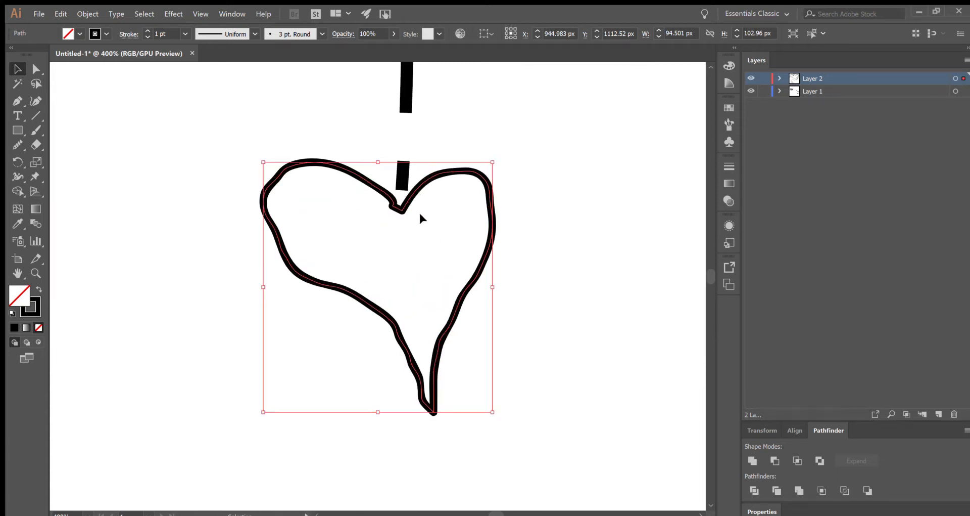
{"action": "left_click", "coordinate": [13, 144]}
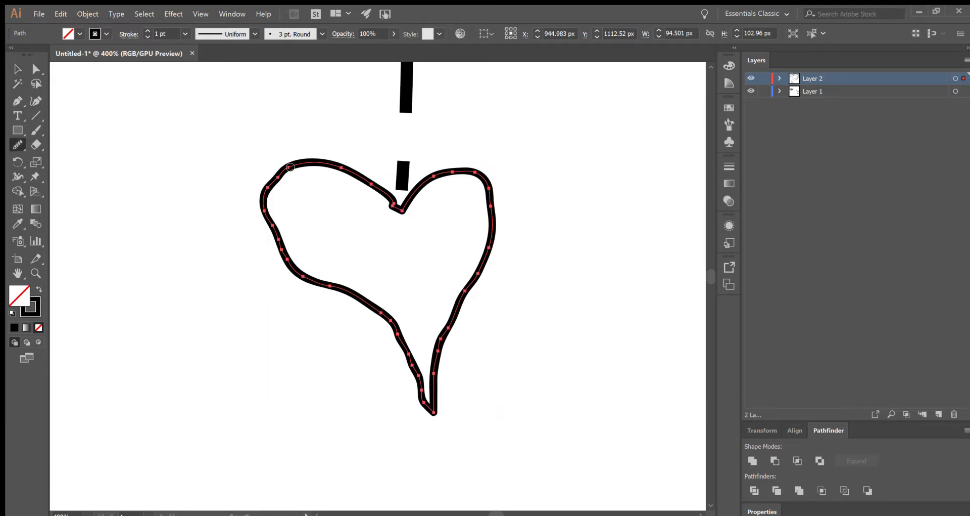
{"action": "mouse_move", "coordinate": [292, 167]}
{"action": "left_mouse_down"}
{"action": "mouse_move", "coordinate": [255, 219]}
{"action": "mouse_move", "coordinate": [301, 273]}
{"action": "mouse_move", "coordinate": [346, 291]}
{"action": "mouse_move", "coordinate": [392, 335]}
{"action": "mouse_move", "coordinate": [438, 403]}
{"action": "mouse_move", "coordinate": [454, 319]}
{"action": "mouse_move", "coordinate": [511, 221]}
{"action": "mouse_move", "coordinate": [502, 182]}
{"action": "mouse_move", "coordinate": [453, 176]}
{"action": "mouse_move", "coordinate": [504, 207]}
{"action": "left_mouse_up"}
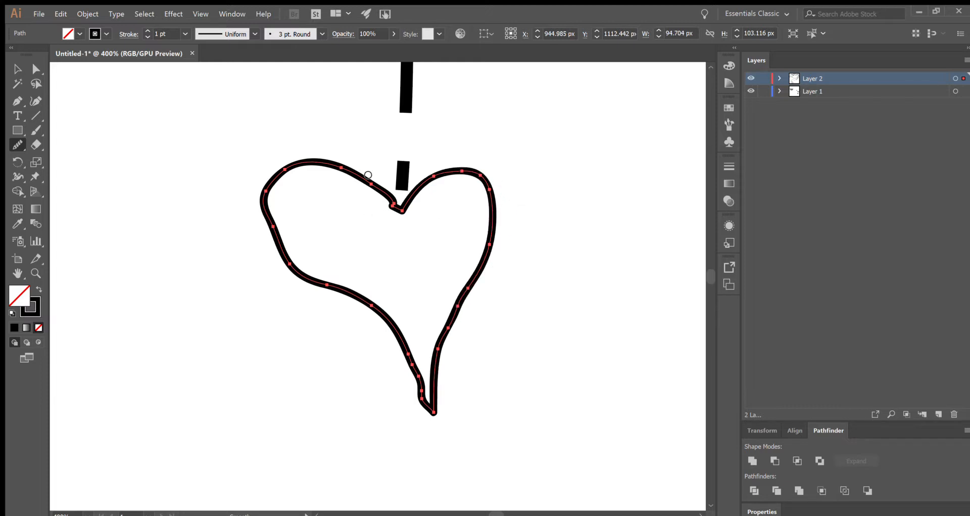
{"action": "mouse_move", "coordinate": [384, 192]}
{"action": "left_mouse_down"}
{"action": "mouse_move", "coordinate": [411, 213]}
{"action": "mouse_move", "coordinate": [424, 201]}
{"action": "mouse_move", "coordinate": [383, 196]}
{"action": "mouse_move", "coordinate": [413, 218]}
{"action": "mouse_move", "coordinate": [384, 192]}
{"action": "mouse_move", "coordinate": [420, 201]}
{"action": "left_mouse_up"}
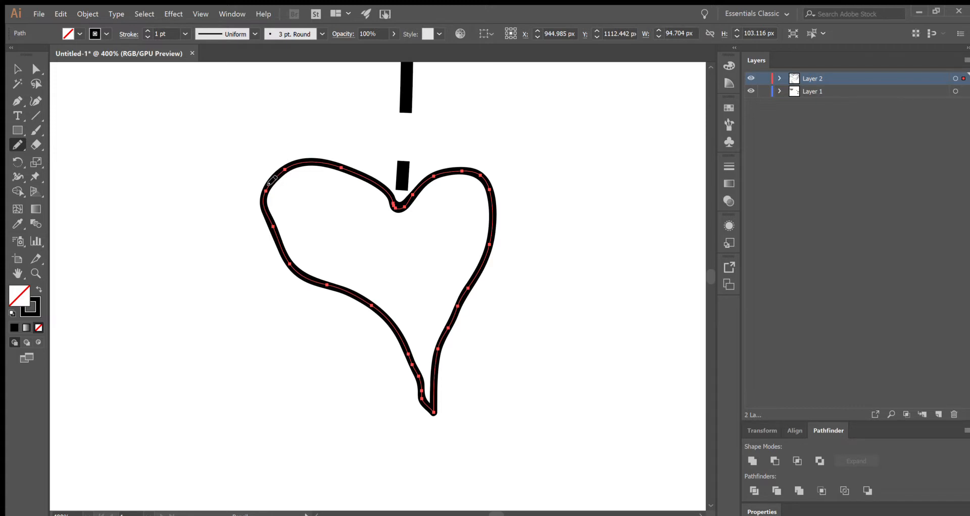
Step: Redraw the heart's left side as a rounder curve and its left lobe running into a sharper notch with the Pencil tool
{"action": "left_click_drag", "start_coordinate": [261, 215], "coordinate": [273, 231]}
{"action": "left_click_drag", "start_coordinate": [261, 207], "coordinate": [307, 280]}
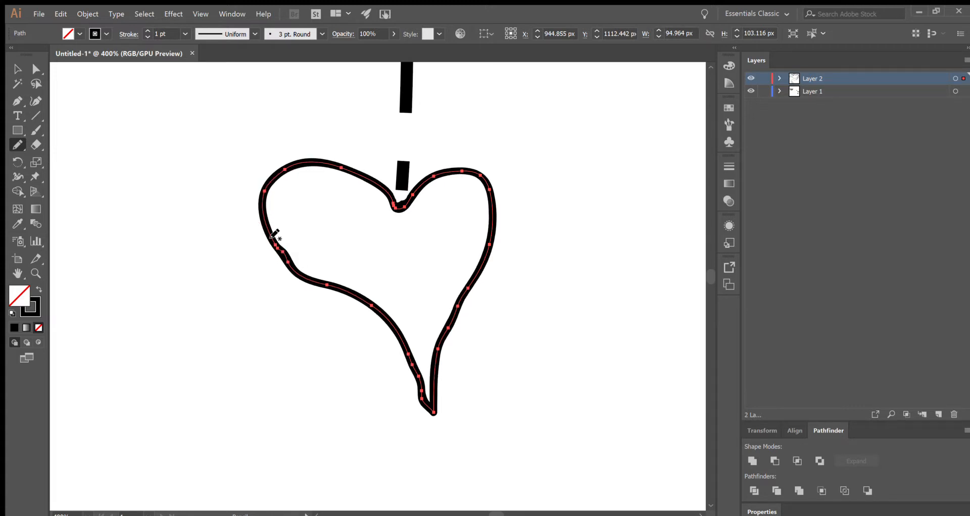
{"action": "mouse_move", "coordinate": [269, 240]}
{"action": "left_mouse_down"}
{"action": "mouse_move", "coordinate": [280, 272]}
{"action": "mouse_move", "coordinate": [311, 286]}
{"action": "left_mouse_up"}
{"action": "left_click_drag", "start_coordinate": [277, 255], "coordinate": [333, 284]}
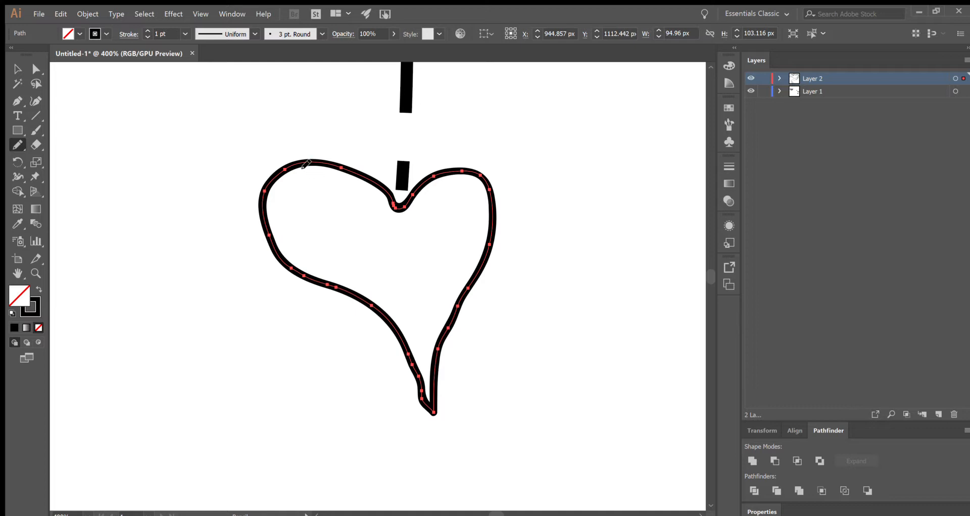
{"action": "mouse_move", "coordinate": [310, 165]}
{"action": "left_mouse_down"}
{"action": "mouse_move", "coordinate": [362, 175]}
{"action": "mouse_move", "coordinate": [398, 218]}
{"action": "mouse_move", "coordinate": [417, 190]}
{"action": "left_mouse_up"}
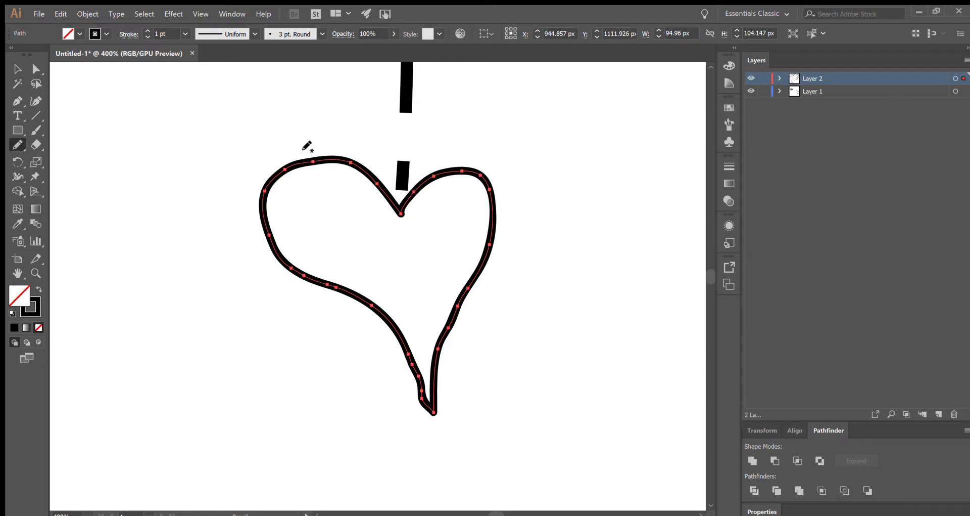
{"action": "mouse_move", "coordinate": [329, 160]}
{"action": "left_mouse_down"}
{"action": "mouse_move", "coordinate": [280, 172]}
{"action": "mouse_move", "coordinate": [336, 158]}
{"action": "left_mouse_up"}
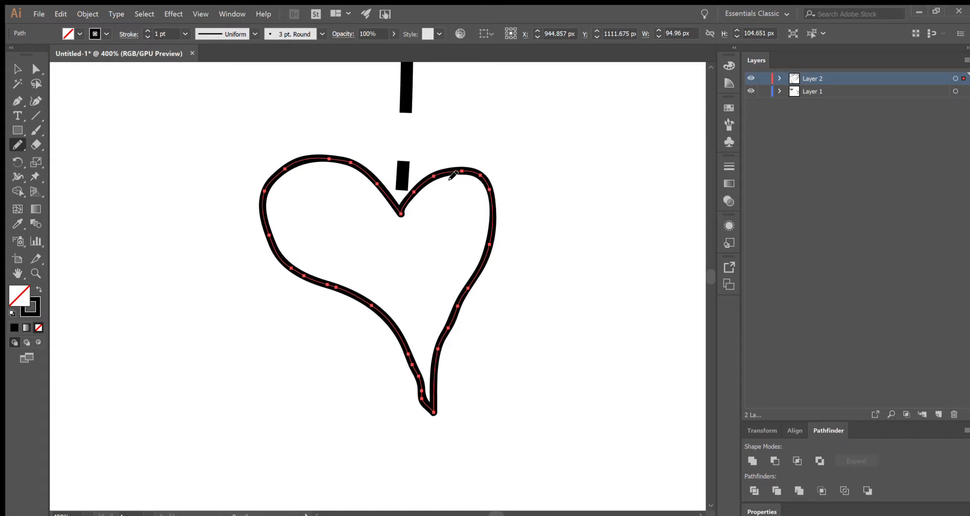
Step: Redraw the heart's right lobe wider and rounder, with a fuller curve running down toward the tip
{"action": "mouse_move", "coordinate": [457, 173]}
{"action": "left_mouse_down"}
{"action": "mouse_move", "coordinate": [497, 182]}
{"action": "mouse_move", "coordinate": [502, 219]}
{"action": "mouse_move", "coordinate": [494, 251]}
{"action": "mouse_move", "coordinate": [447, 303]}
{"action": "mouse_move", "coordinate": [441, 361]}
{"action": "left_mouse_up"}
{"action": "left_click_drag", "start_coordinate": [448, 321], "coordinate": [433, 404]}
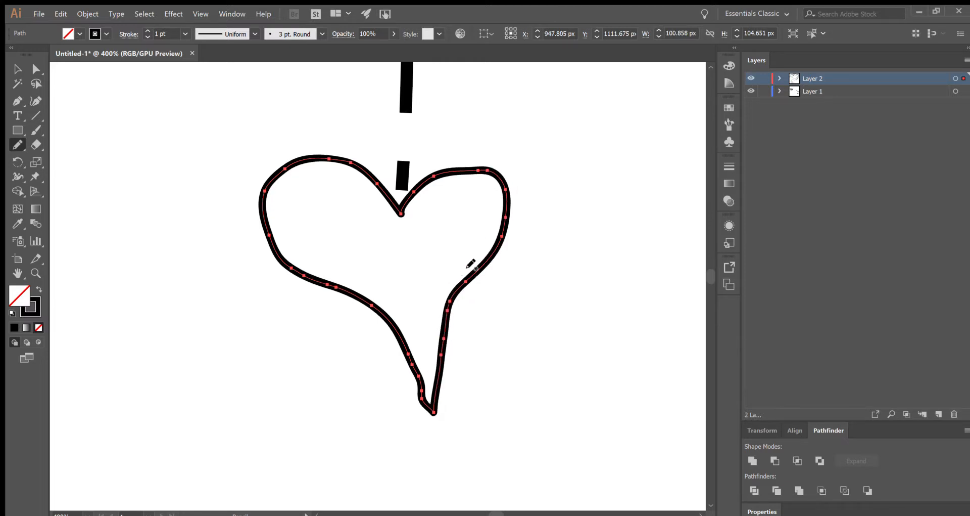
{"action": "mouse_move", "coordinate": [476, 170]}
{"action": "left_mouse_down"}
{"action": "mouse_move", "coordinate": [501, 210]}
{"action": "mouse_move", "coordinate": [499, 242]}
{"action": "left_mouse_up"}
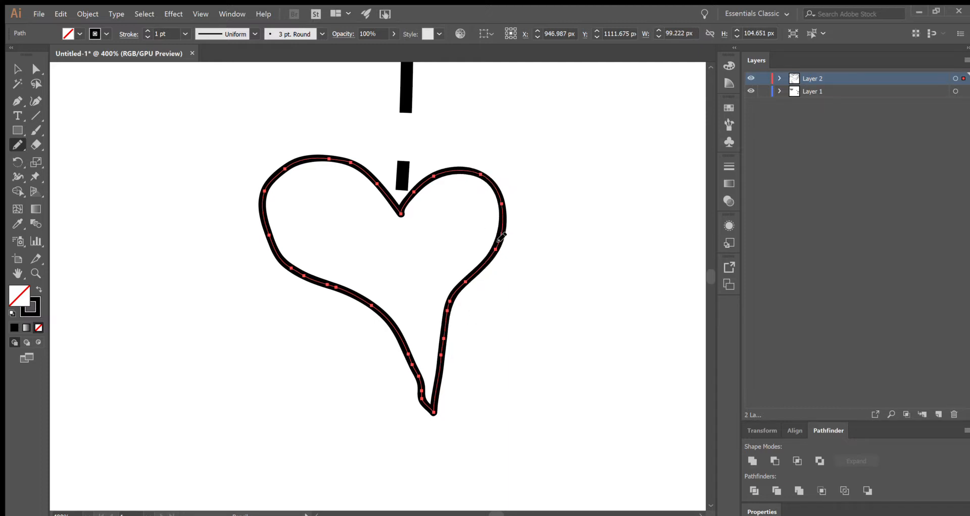
{"action": "mouse_move", "coordinate": [500, 239]}
{"action": "left_mouse_down"}
{"action": "mouse_move", "coordinate": [479, 308]}
{"action": "mouse_move", "coordinate": [440, 368]}
{"action": "left_mouse_up"}
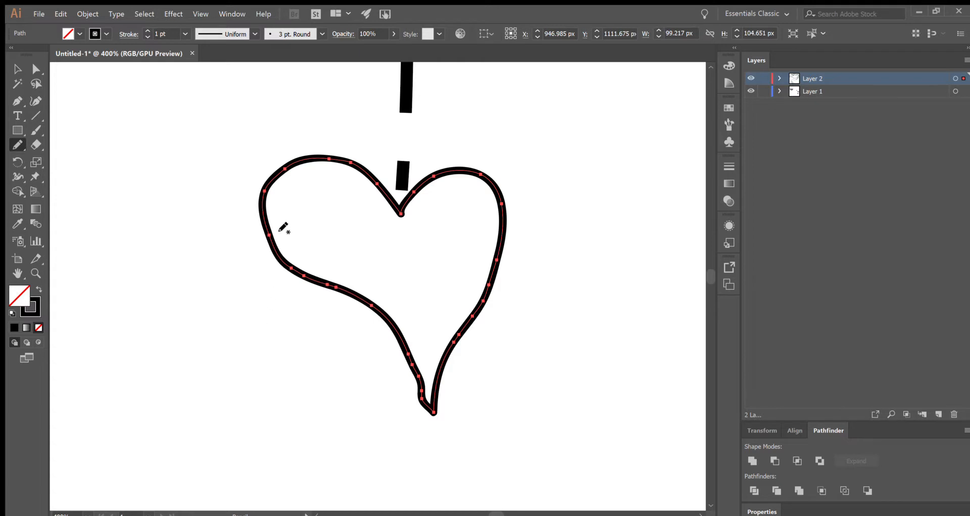
Step: Redraw the heart's left side as a straighter slope and reshape the bottom into a clean point
{"action": "mouse_move", "coordinate": [262, 197]}
{"action": "left_mouse_down"}
{"action": "mouse_move", "coordinate": [270, 273]}
{"action": "mouse_move", "coordinate": [422, 388]}
{"action": "left_mouse_up"}
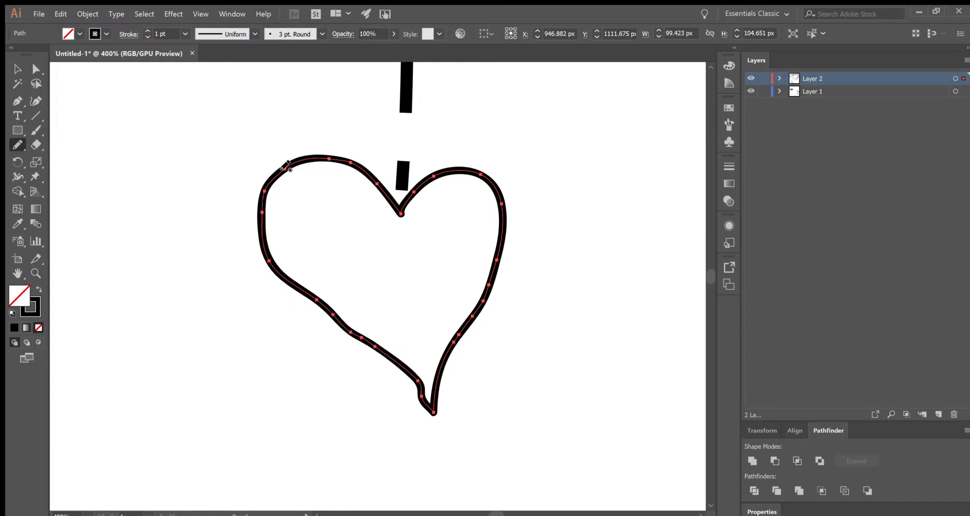
{"action": "mouse_move", "coordinate": [286, 167]}
{"action": "left_mouse_down"}
{"action": "mouse_move", "coordinate": [274, 229]}
{"action": "mouse_move", "coordinate": [309, 294]}
{"action": "mouse_move", "coordinate": [349, 330]}
{"action": "left_mouse_up"}
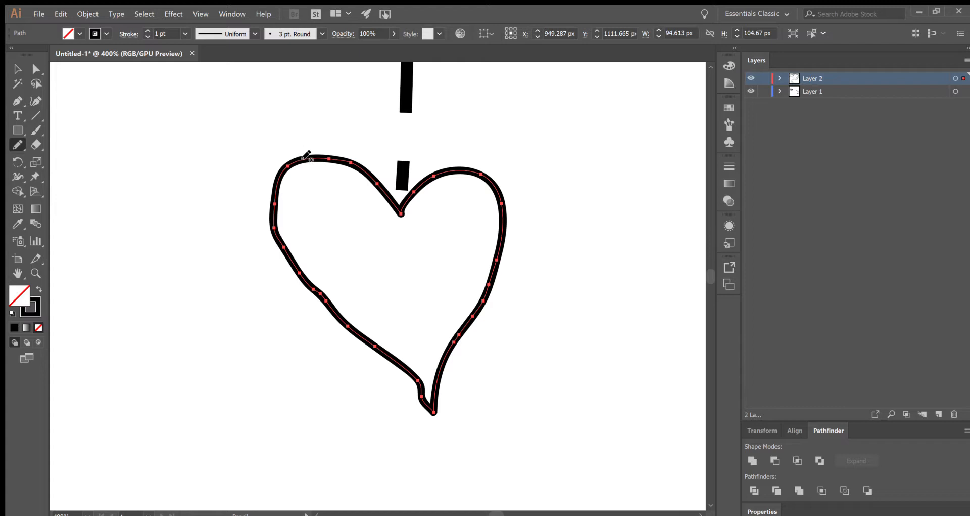
{"action": "mouse_move", "coordinate": [308, 158]}
{"action": "left_mouse_down"}
{"action": "mouse_move", "coordinate": [282, 178]}
{"action": "mouse_move", "coordinate": [272, 205]}
{"action": "mouse_move", "coordinate": [308, 163]}
{"action": "mouse_move", "coordinate": [289, 170]}
{"action": "mouse_move", "coordinate": [284, 177]}
{"action": "mouse_move", "coordinate": [309, 167]}
{"action": "mouse_move", "coordinate": [279, 183]}
{"action": "mouse_move", "coordinate": [332, 159]}
{"action": "mouse_move", "coordinate": [306, 162]}
{"action": "mouse_move", "coordinate": [279, 187]}
{"action": "left_mouse_up"}
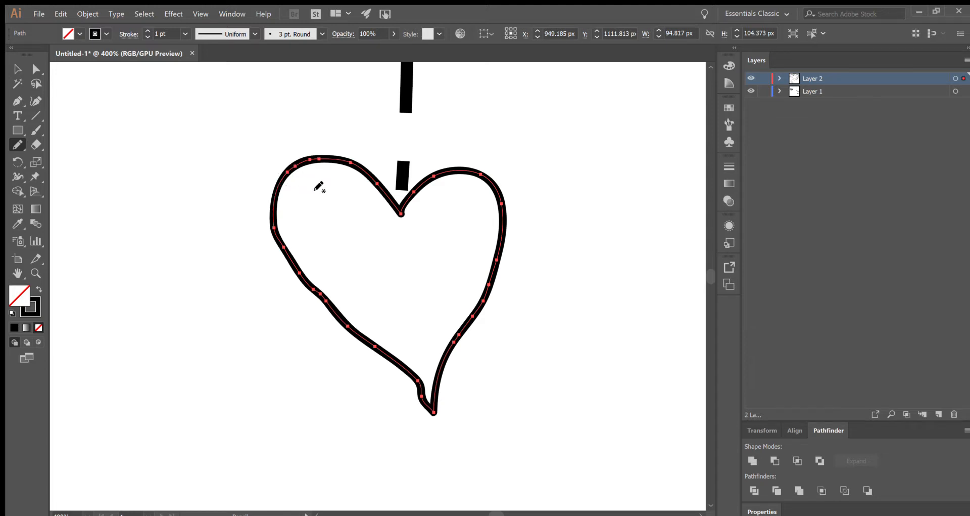
{"action": "left_click_drag", "start_coordinate": [313, 284], "coordinate": [335, 316]}
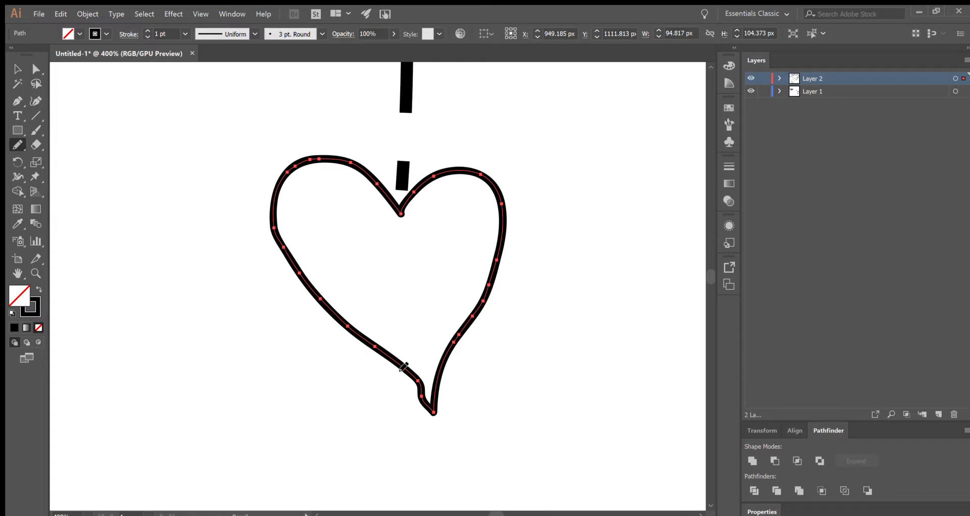
{"action": "mouse_move", "coordinate": [399, 368]}
{"action": "left_mouse_down"}
{"action": "mouse_move", "coordinate": [419, 388]}
{"action": "mouse_move", "coordinate": [429, 423]}
{"action": "mouse_move", "coordinate": [433, 387]}
{"action": "left_mouse_up"}
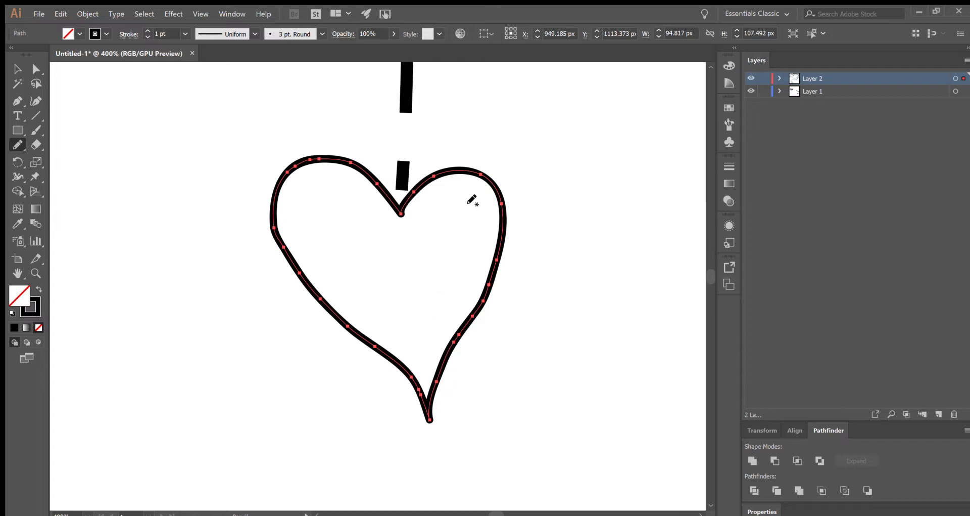
Step: Widen the heart's right lobe and redraw the left lobe lower and narrower, leaving the heart about 95 px wide and 104 px tall
{"action": "mouse_move", "coordinate": [453, 174]}
{"action": "left_mouse_down"}
{"action": "mouse_move", "coordinate": [486, 175]}
{"action": "mouse_move", "coordinate": [500, 188]}
{"action": "mouse_move", "coordinate": [510, 237]}
{"action": "mouse_move", "coordinate": [497, 293]}
{"action": "mouse_move", "coordinate": [456, 337]}
{"action": "mouse_move", "coordinate": [508, 260]}
{"action": "left_mouse_up"}
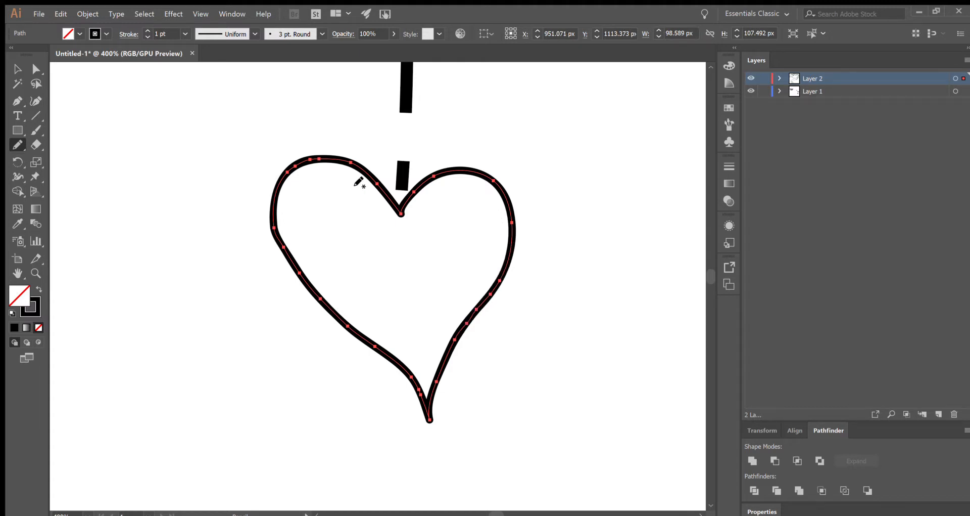
{"action": "mouse_move", "coordinate": [368, 180]}
{"action": "left_mouse_down"}
{"action": "mouse_move", "coordinate": [338, 168]}
{"action": "mouse_move", "coordinate": [302, 186]}
{"action": "mouse_move", "coordinate": [281, 216]}
{"action": "mouse_move", "coordinate": [292, 265]}
{"action": "left_mouse_up"}
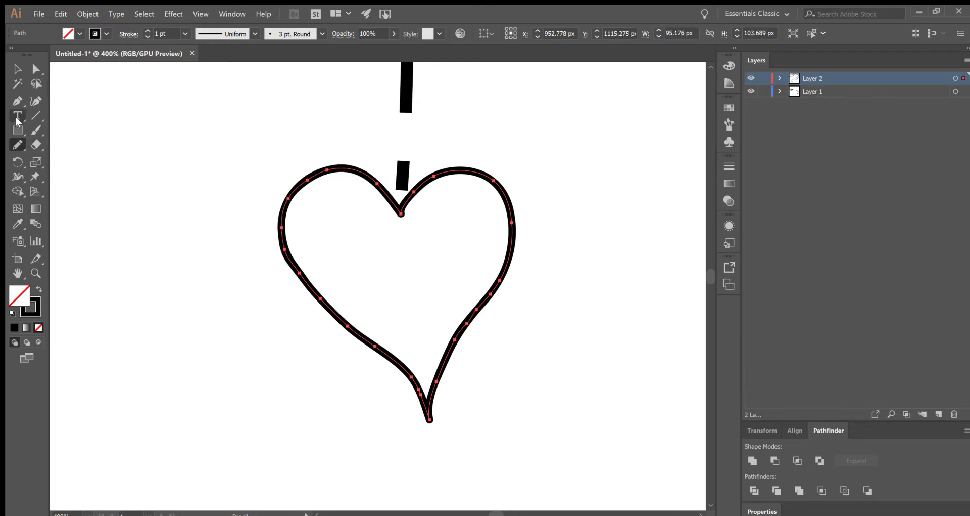
{"action": "left_click", "coordinate": [16, 69]}
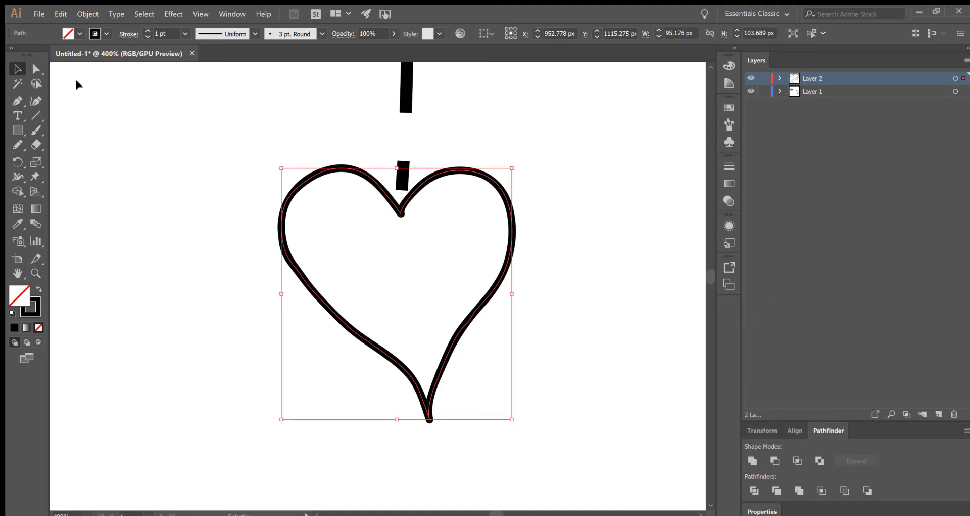
{"action": "left_click", "coordinate": [134, 146]}
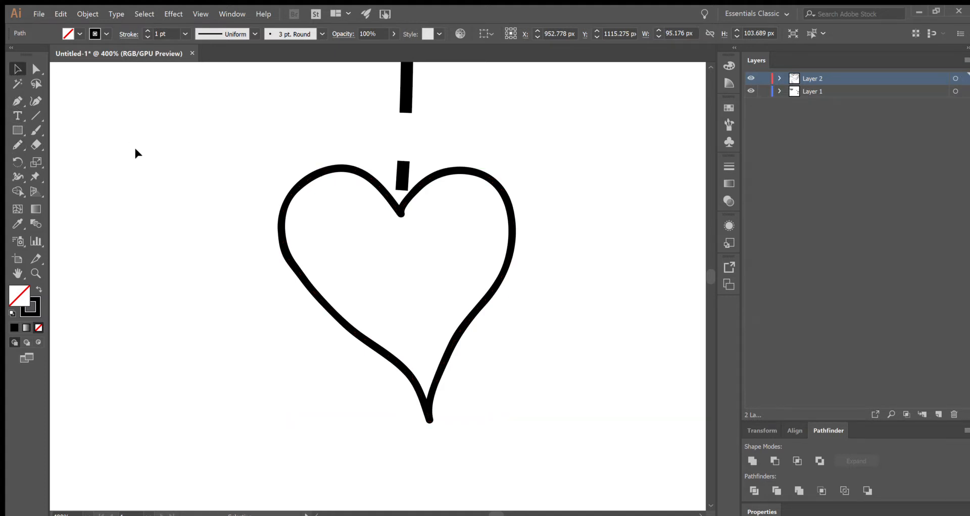
Step: Try several art brushes on the heart's outline and apply a thick black dry-ink brush
{"action": "left_click", "coordinate": [282, 211]}
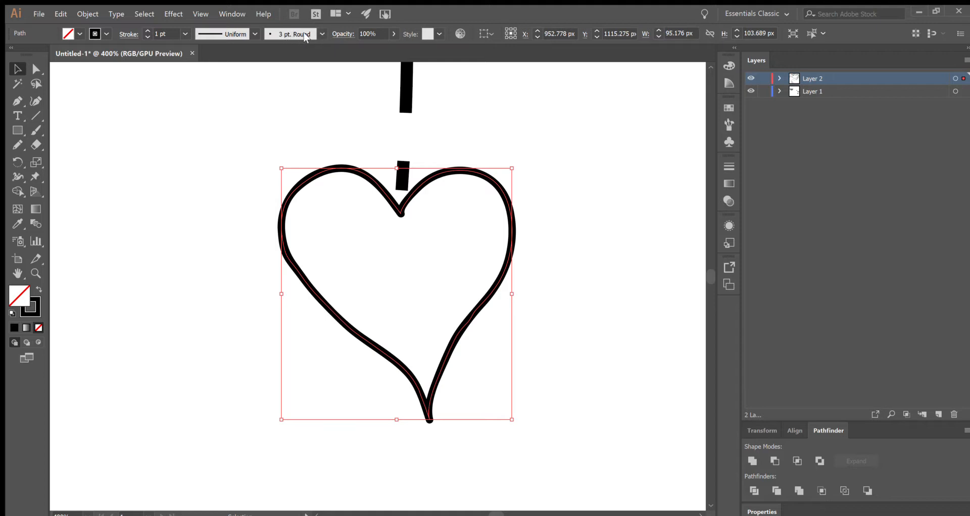
{"action": "left_click", "coordinate": [317, 33]}
{"action": "left_click", "coordinate": [288, 99]}
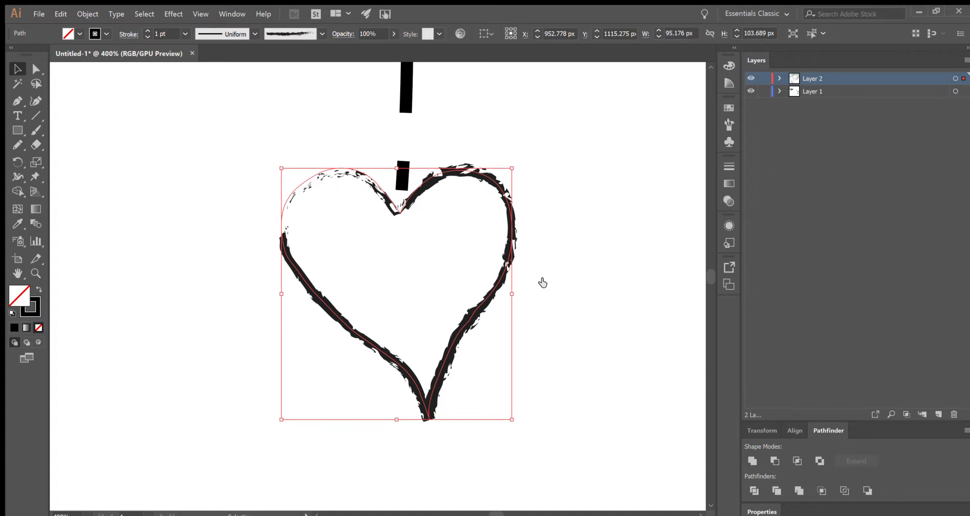
{"action": "key", "text": "ctrl+z"}
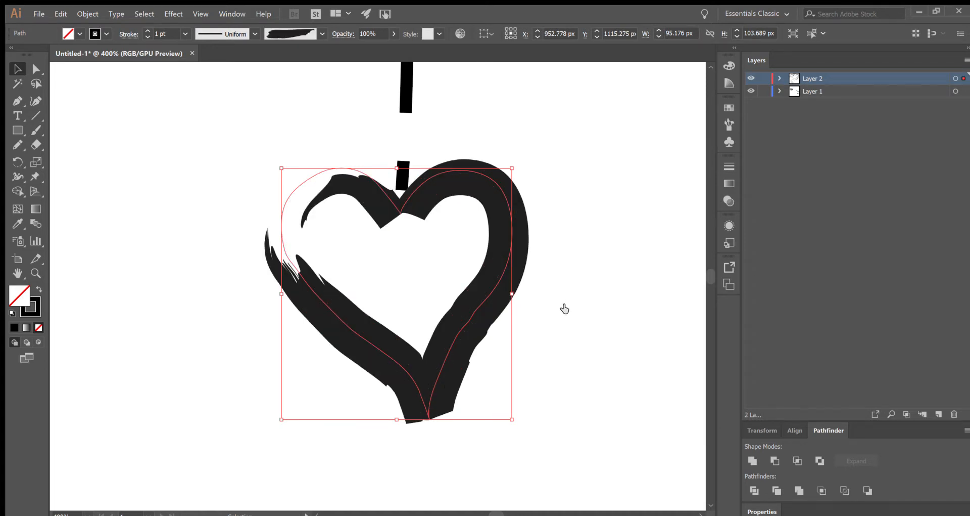
{"action": "key", "text": "ctrl+z"}
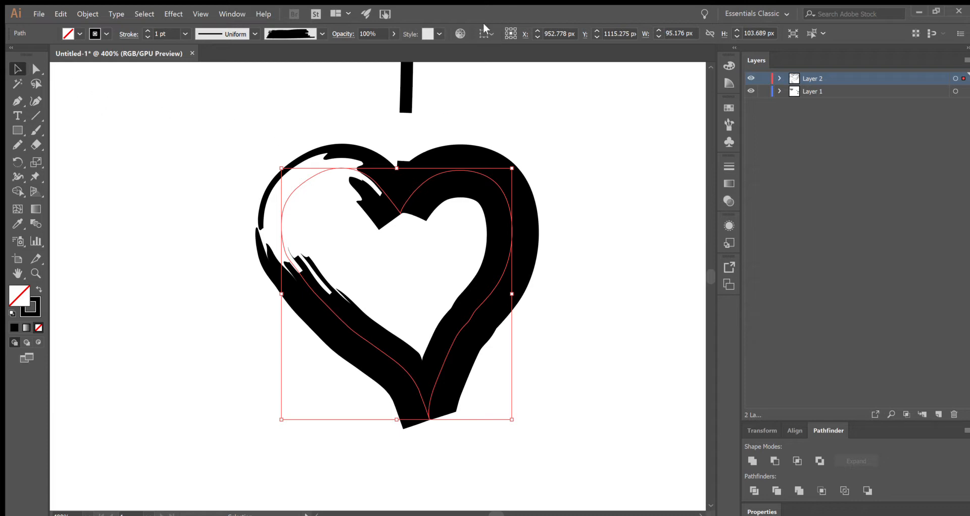
Step: Round off the heart's top notch and bottom tip with the Pencil tool, shortening the heart to about 98 px tall
{"action": "left_click", "coordinate": [17, 144]}
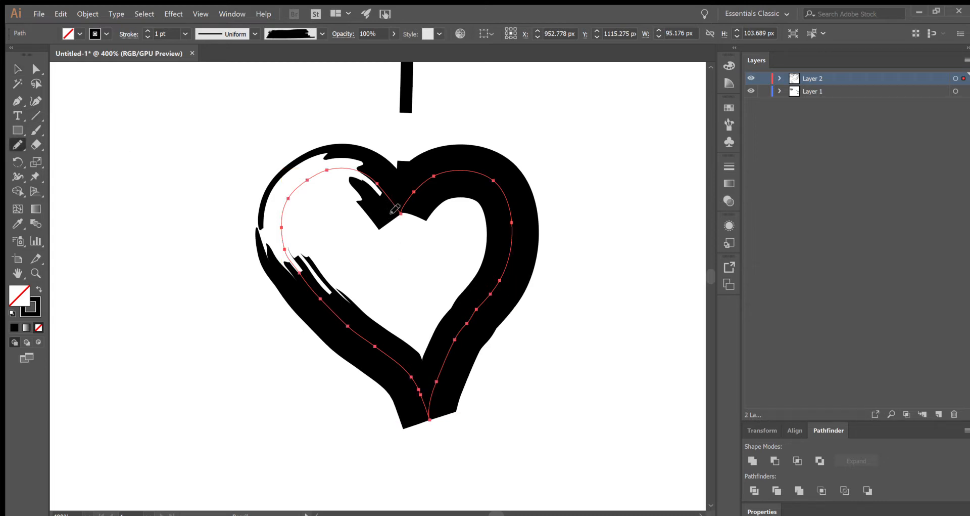
{"action": "mouse_move", "coordinate": [405, 208]}
{"action": "left_mouse_down"}
{"action": "mouse_move", "coordinate": [382, 196]}
{"action": "mouse_move", "coordinate": [412, 196]}
{"action": "left_mouse_up"}
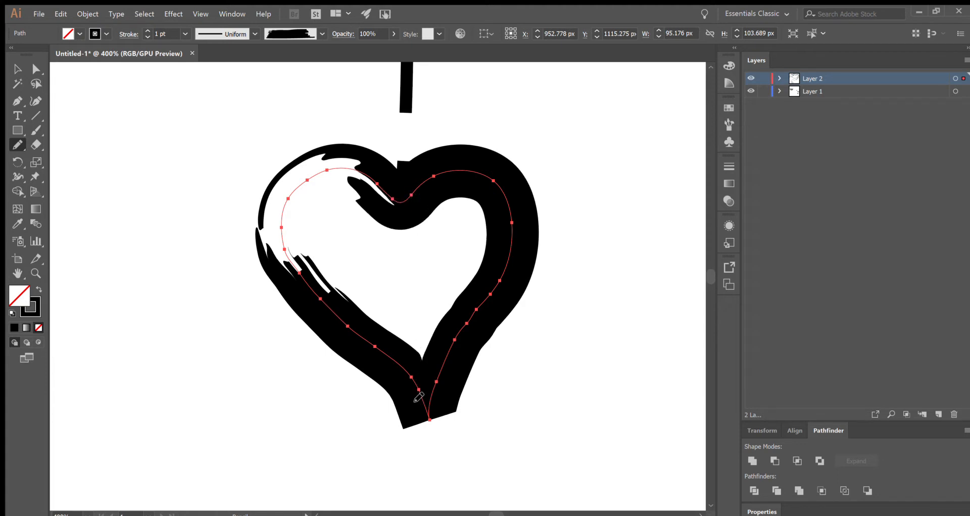
{"action": "mouse_move", "coordinate": [420, 407]}
{"action": "left_mouse_down"}
{"action": "mouse_move", "coordinate": [430, 426]}
{"action": "mouse_move", "coordinate": [435, 385]}
{"action": "left_mouse_up"}
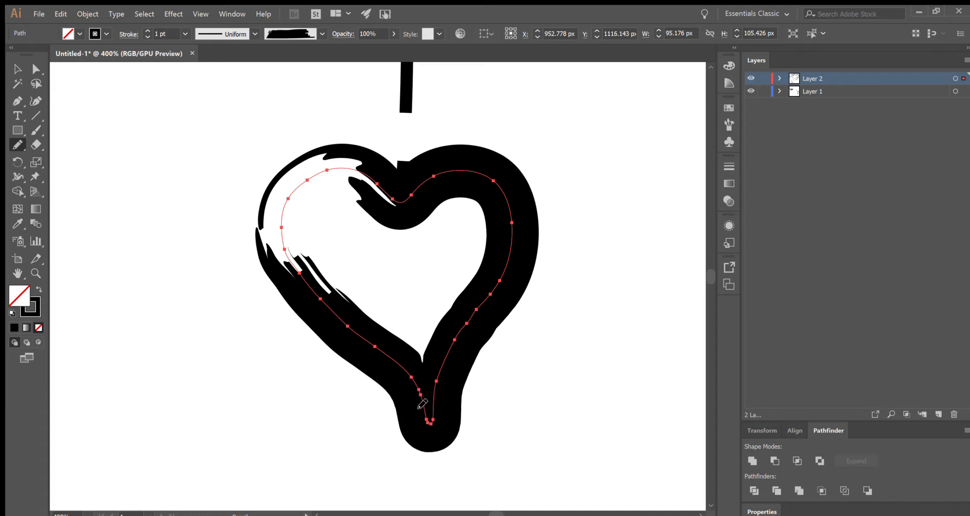
{"action": "left_click_drag", "start_coordinate": [432, 399], "coordinate": [431, 401]}
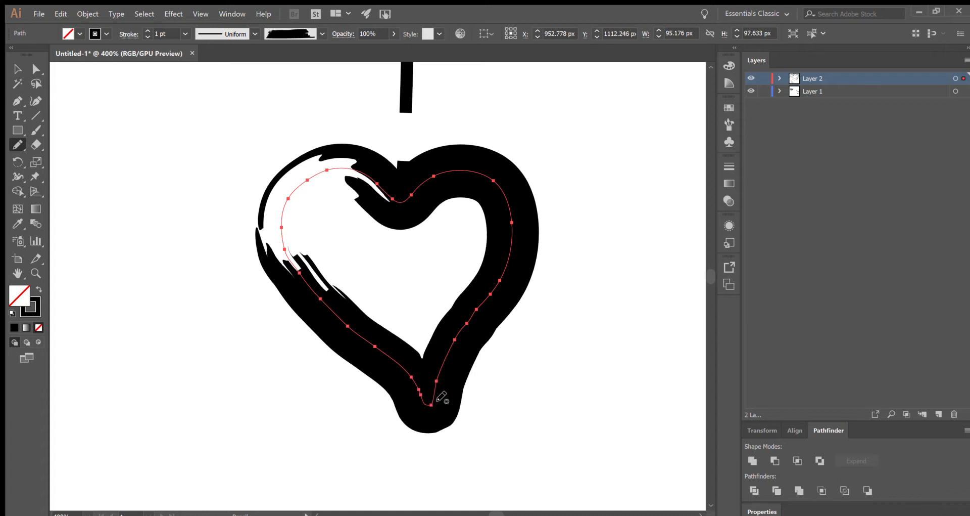
{"action": "left_click", "coordinate": [15, 71]}
{"action": "left_click", "coordinate": [120, 214]}
Step: Set the heart's stroke weight to 0.75 pt
{"action": "key", "text": "ctrl+minus"}
{"action": "key", "text": "ctrl+minus"}
{"action": "key", "text": "ctrl+minus"}
{"action": "key", "text": "ctrl+minus"}
{"action": "key", "text": "ctrl+minus"}
{"action": "key", "text": "ctrl+minus"}
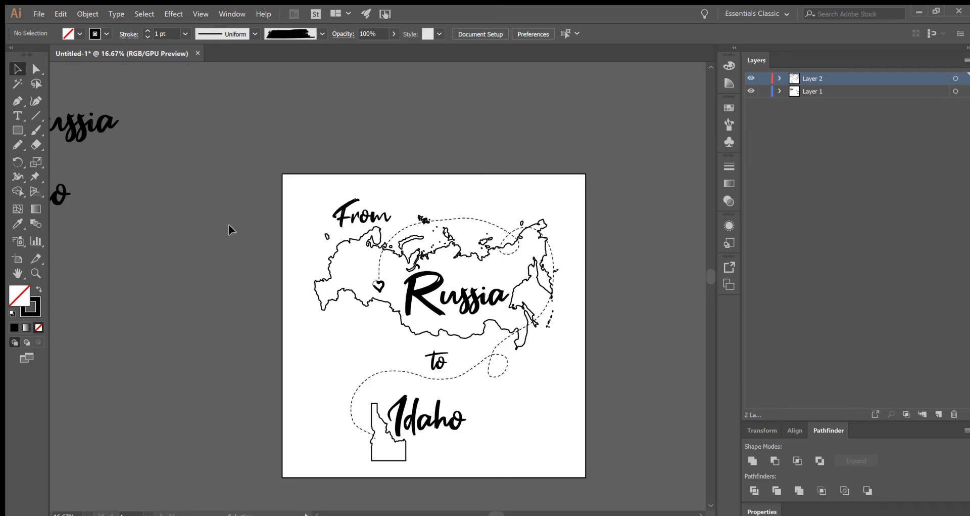
{"action": "left_click", "coordinate": [378, 285]}
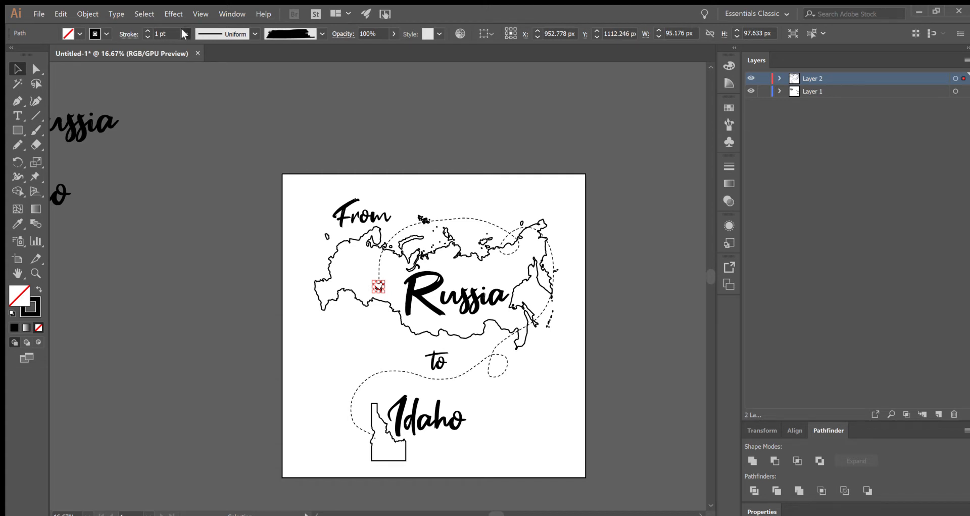
{"action": "left_click", "coordinate": [214, 241]}
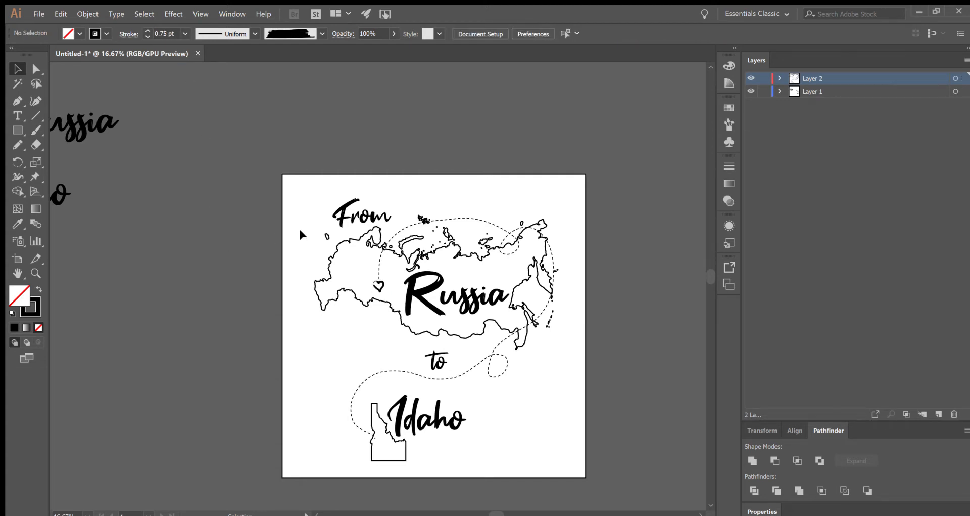
Step: Try several art brushes on the heart's outline and apply a thin, rough dry-ink brush that leaves a gap in its lower right edge
{"action": "scroll", "coordinate": [300, 233], "scroll_direction": "up", "scroll_amount": 3}
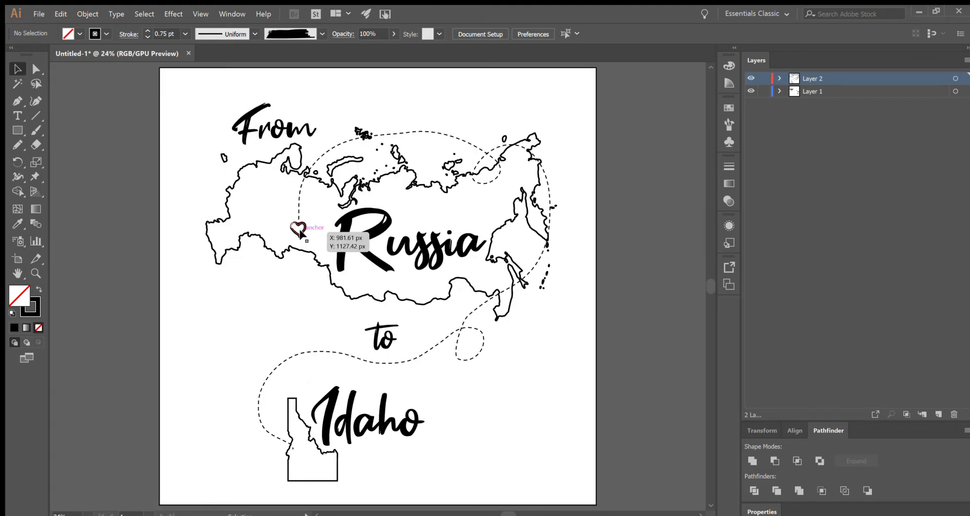
{"action": "left_click", "coordinate": [299, 232]}
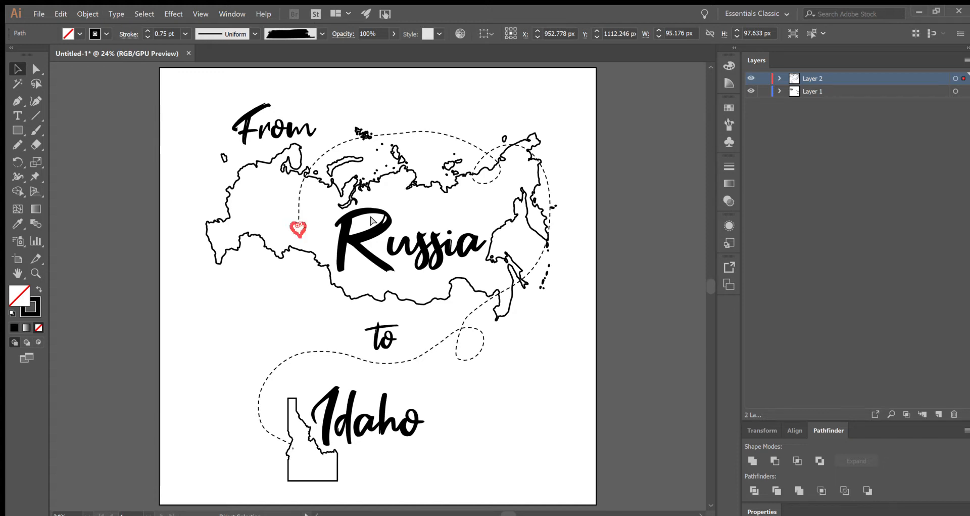
{"action": "key", "text": "ctrl+plus"}
{"action": "key", "text": "ctrl+plus"}
{"action": "key", "text": "ctrl+plus"}
{"action": "key", "text": "ctrl+plus"}
{"action": "key", "text": "ctrl+plus"}
{"action": "key", "text": "ctrl+plus"}
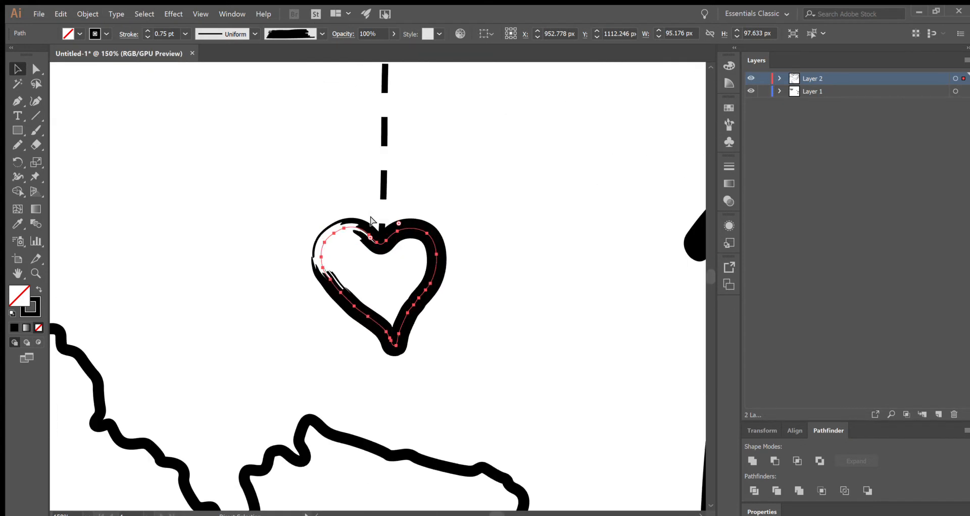
{"action": "key", "text": "v"}
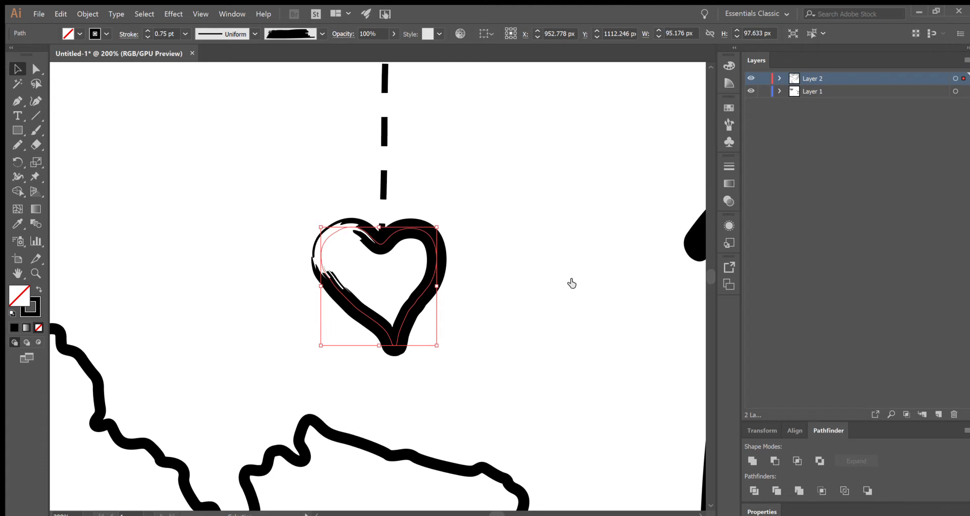
{"action": "left_click", "coordinate": [572, 283]}
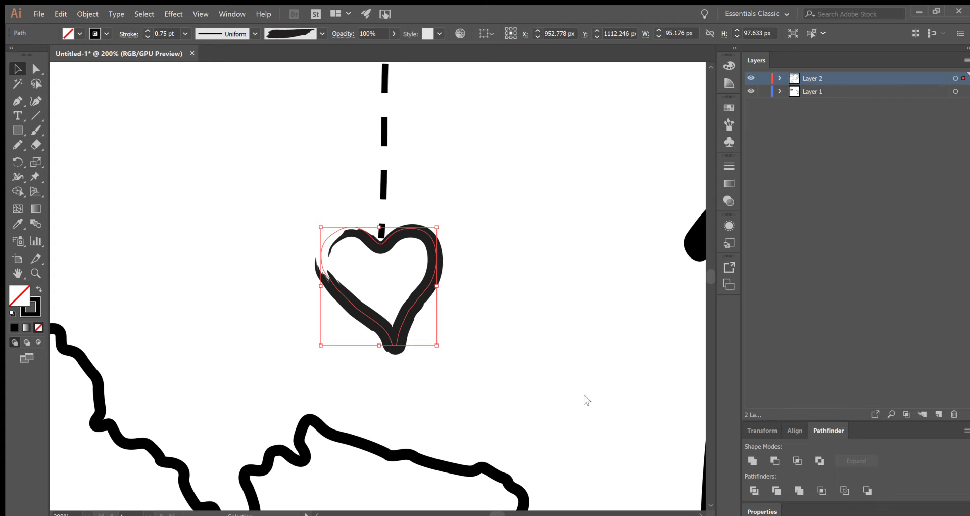
{"action": "left_click", "coordinate": [550, 432]}
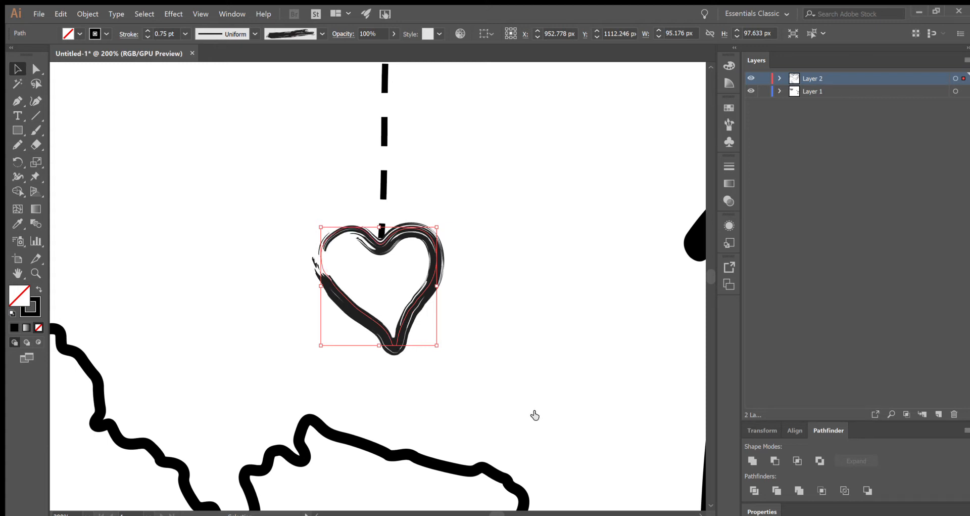
{"action": "left_click", "coordinate": [534, 415]}
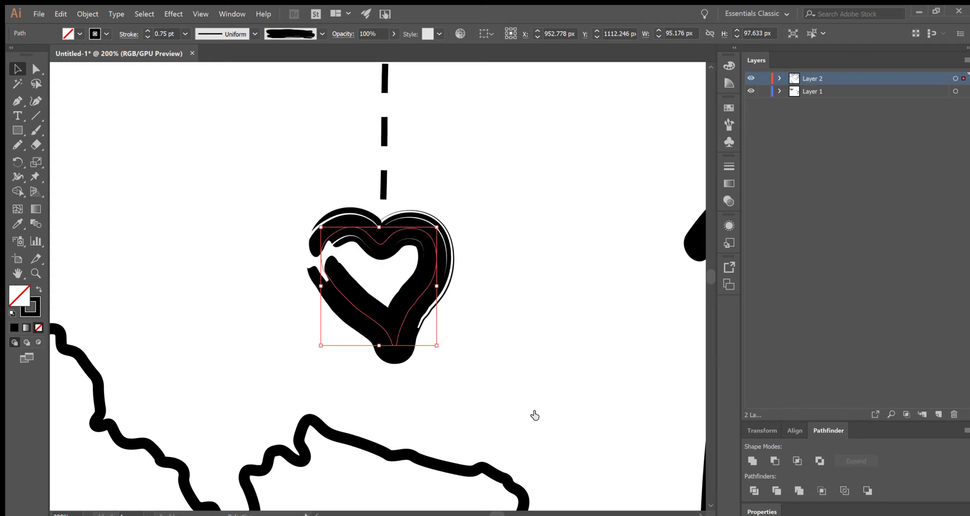
{"action": "left_click", "coordinate": [535, 382]}
{"action": "left_click", "coordinate": [535, 356]}
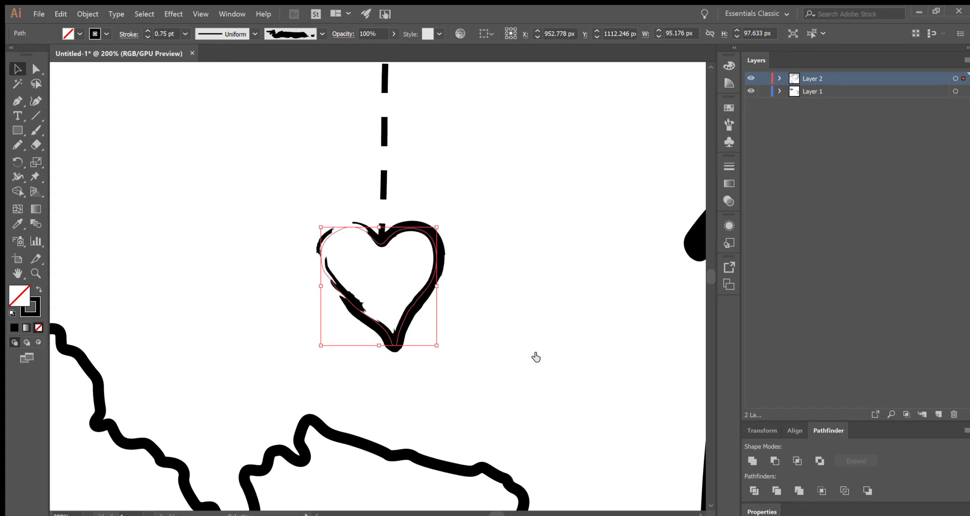
{"action": "left_click", "coordinate": [539, 334]}
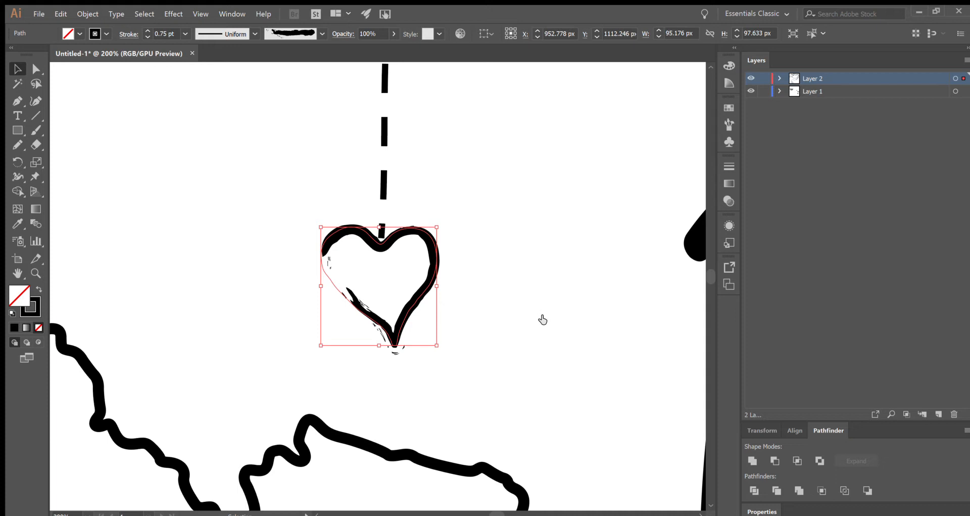
{"action": "left_click", "coordinate": [542, 317]}
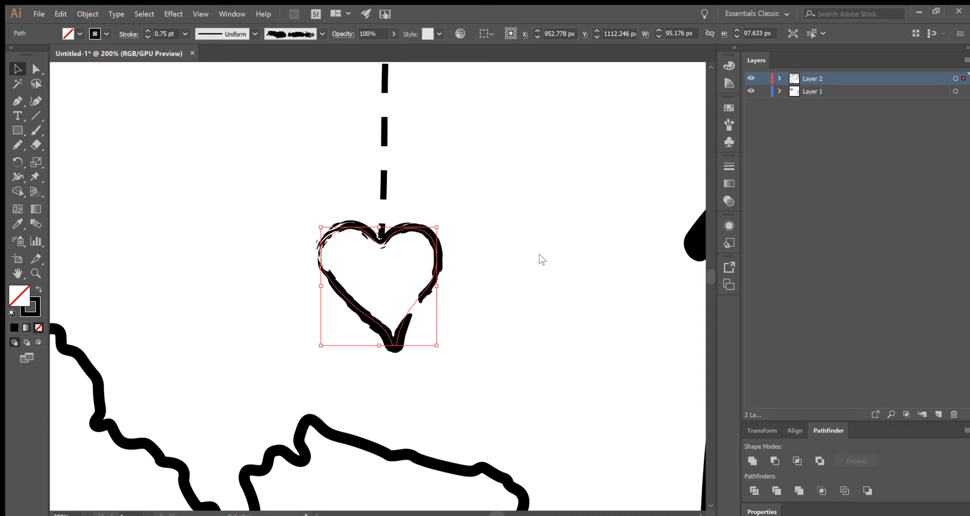
{"action": "left_click", "coordinate": [542, 296]}
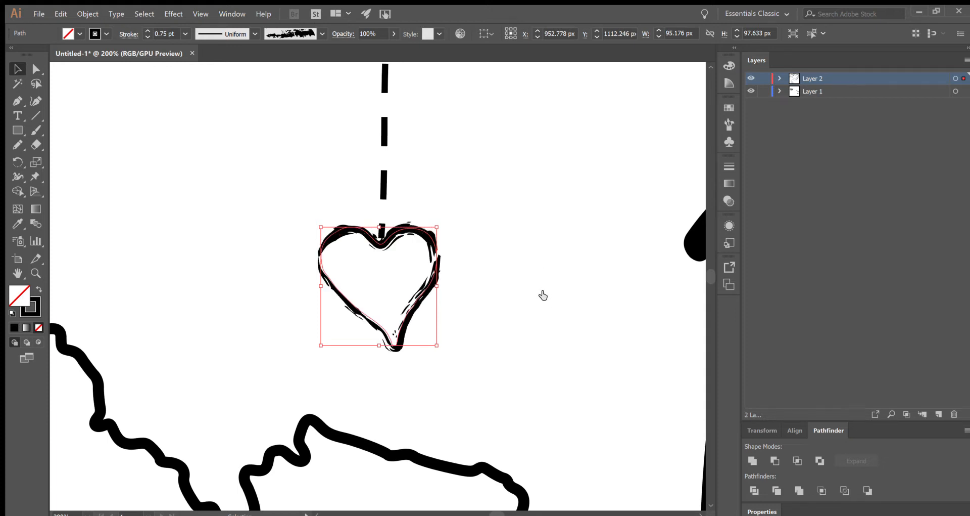
{"action": "left_click", "coordinate": [538, 320]}
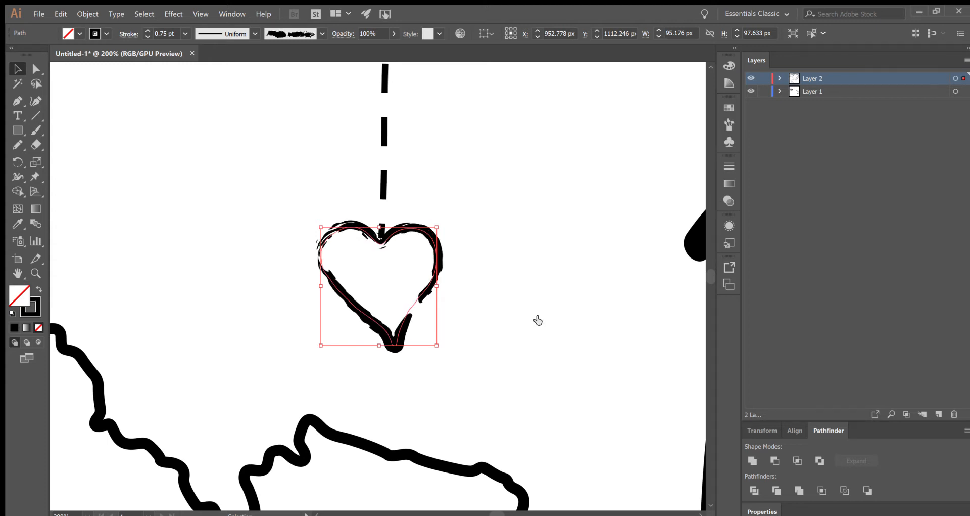
{"action": "left_click", "coordinate": [498, 160]}
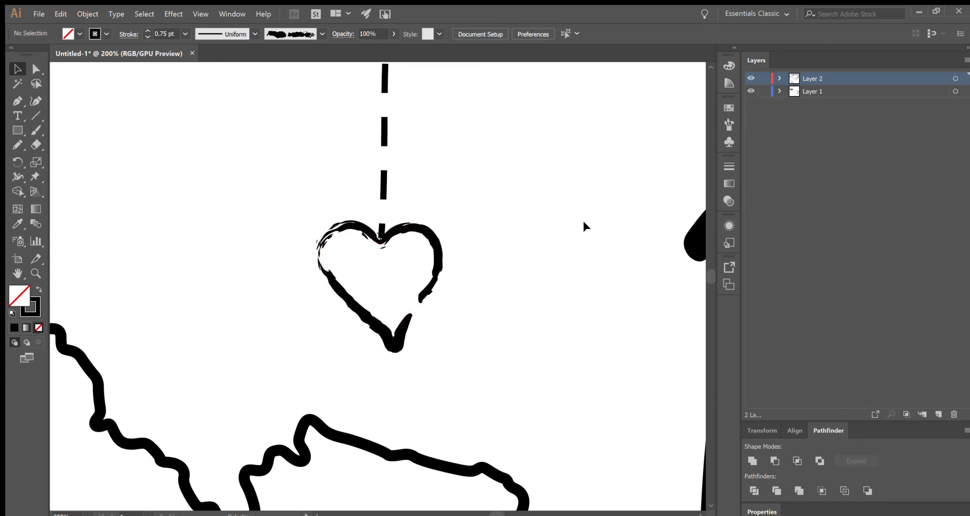
Step: Set the heart's stroke weight to 1 pt and enlarge it proportionally from its centre to about 121 by 125 px
{"action": "left_click", "coordinate": [436, 264]}
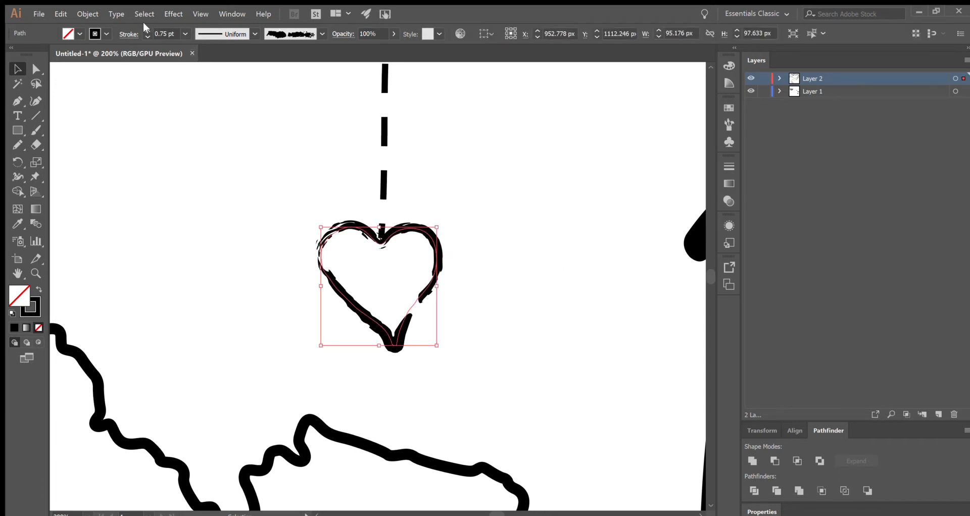
{"action": "left_click", "coordinate": [472, 161]}
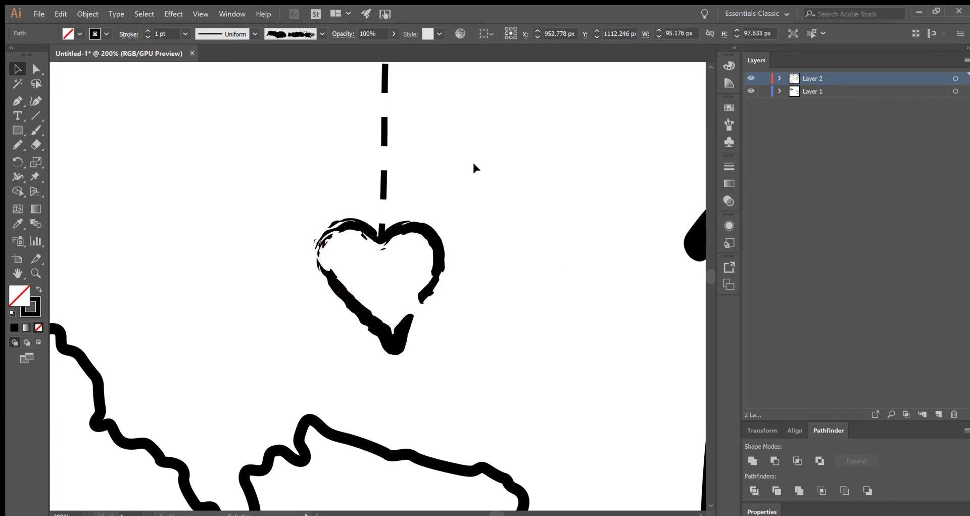
{"action": "left_click", "coordinate": [436, 237]}
{"action": "left_click_drag", "start_coordinate": [436, 228], "coordinate": [459, 198]}
{"action": "left_click", "coordinate": [505, 190]}
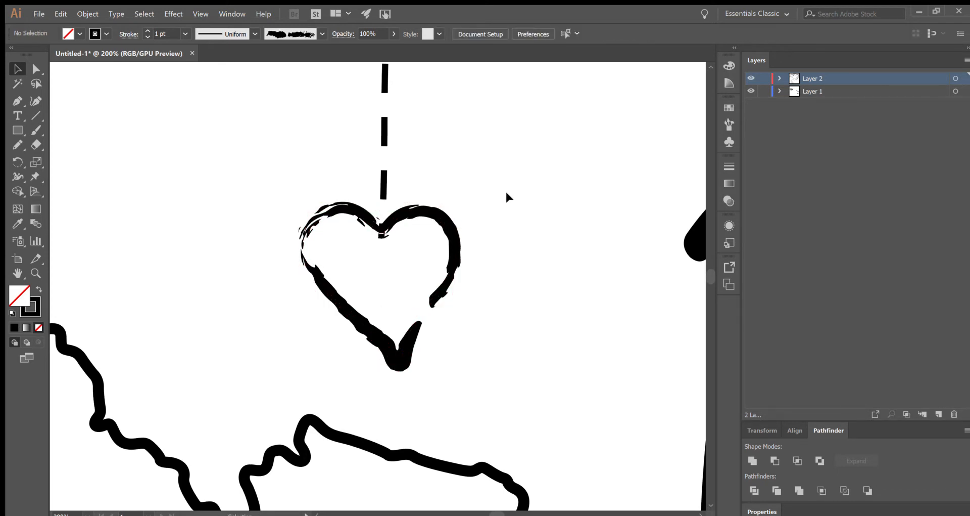
Step: Move the heart straight up by about 41 px so it overlaps the Russian end of the dashed path
{"action": "scroll", "coordinate": [506, 191], "scroll_direction": "left", "scroll_amount": 5}
{"action": "key", "text": "ctrl+0"}
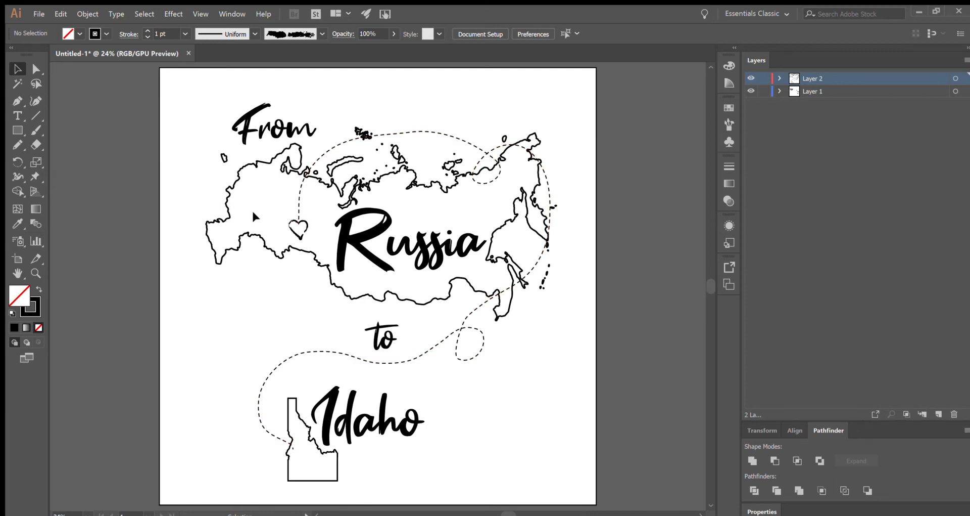
{"action": "left_click", "coordinate": [292, 231]}
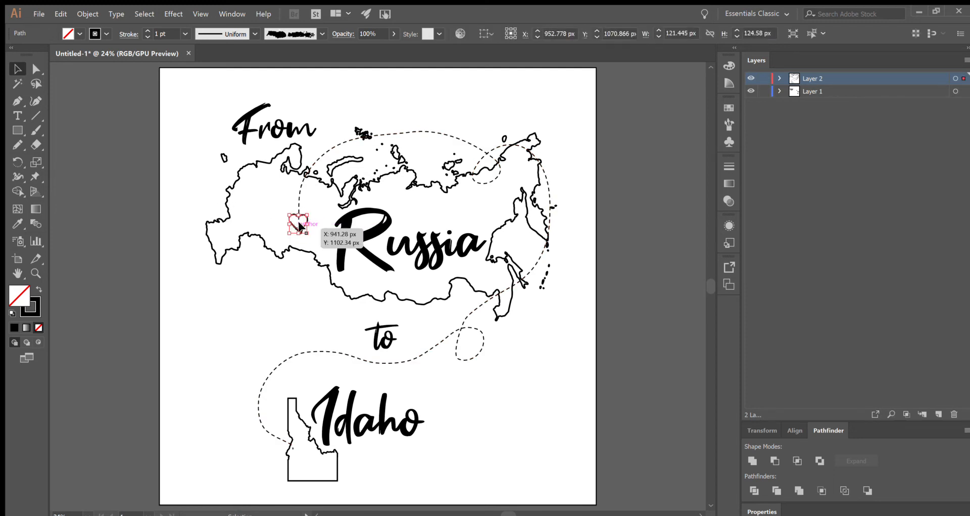
{"action": "left_click_drag", "start_coordinate": [293, 228], "coordinate": [293, 222]}
{"action": "left_click", "coordinate": [311, 196]}
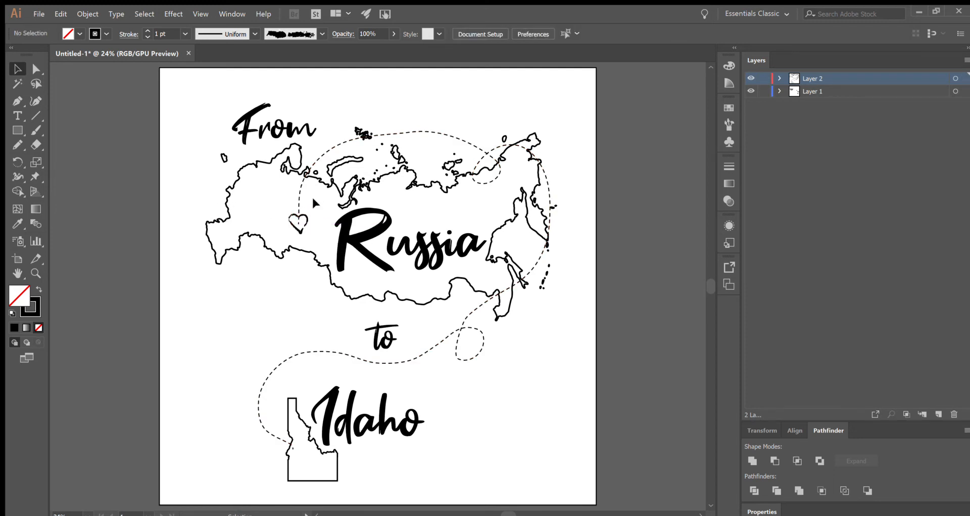
Step: Duplicate the heart onto the Idaho outline at the dashed path's lower end and rotate the copy slightly counterclockwise
{"action": "left_click", "coordinate": [296, 224]}
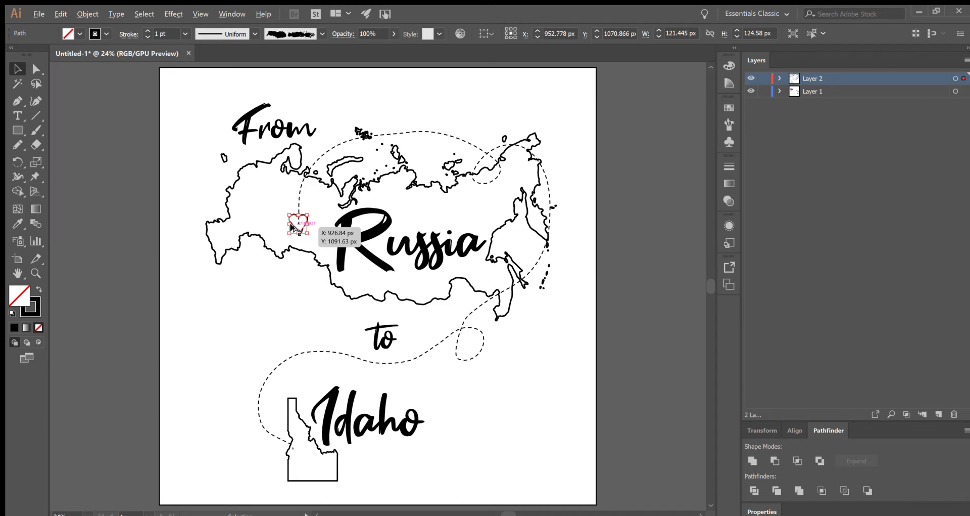
{"action": "left_click_drag", "start_coordinate": [292, 228], "coordinate": [287, 455]}
{"action": "left_click", "coordinate": [454, 453]}
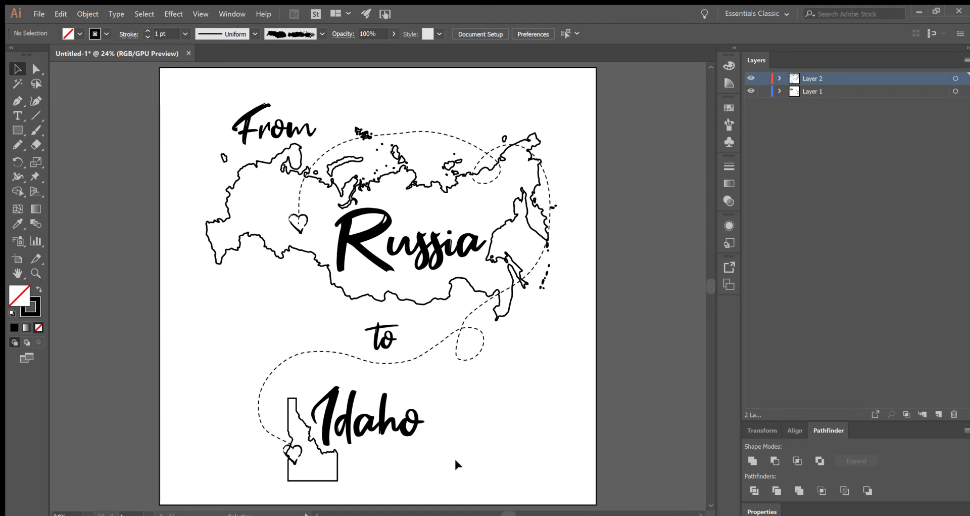
{"action": "left_click", "coordinate": [298, 454]}
{"action": "left_click_drag", "start_coordinate": [300, 454], "coordinate": [302, 435]}
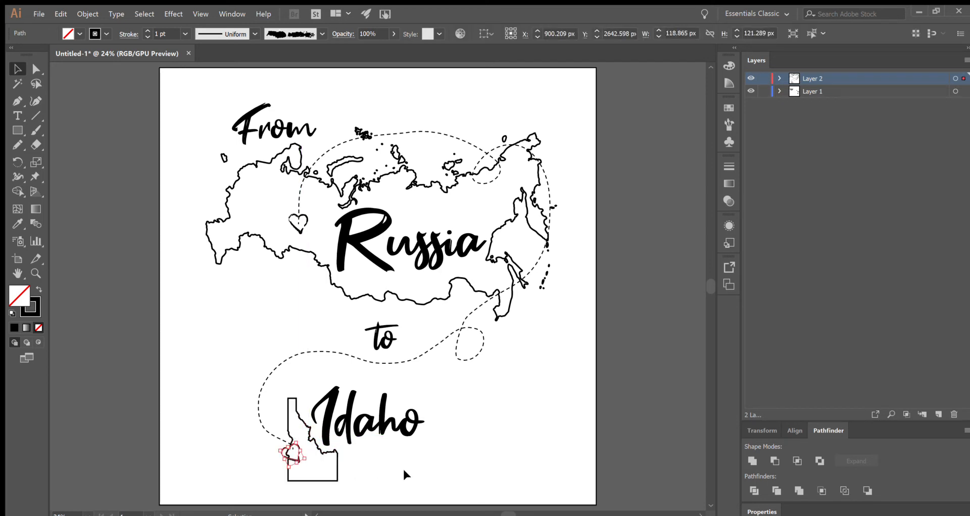
{"action": "left_click", "coordinate": [403, 467]}
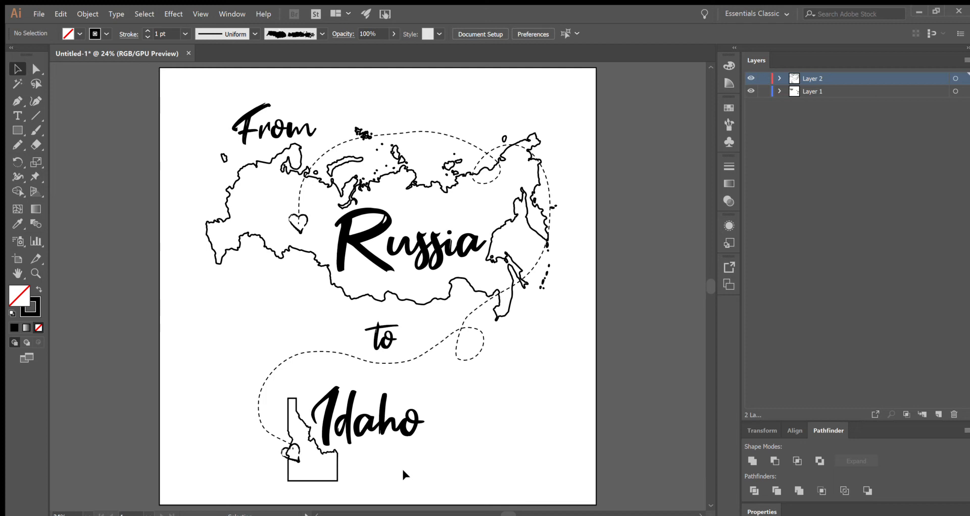
Step: Nudge the Idaho heart slightly right and up so it sits closer around the end of the dashed path
{"action": "left_click", "coordinate": [295, 455]}
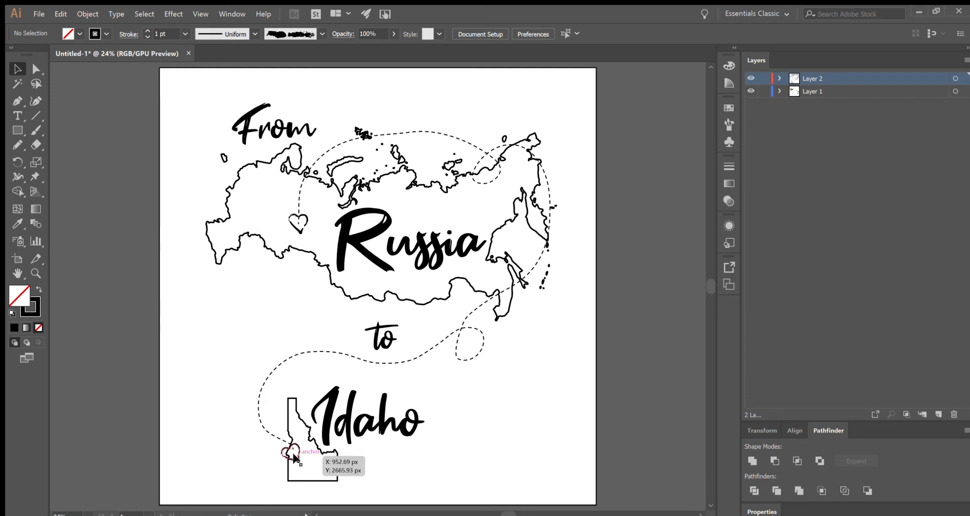
{"action": "key", "text": "Right"}
{"action": "key", "text": "Right"}
{"action": "key", "text": "Right"}
{"action": "key", "text": "Right"}
{"action": "key", "text": "Right"}
{"action": "key", "text": "Right"}
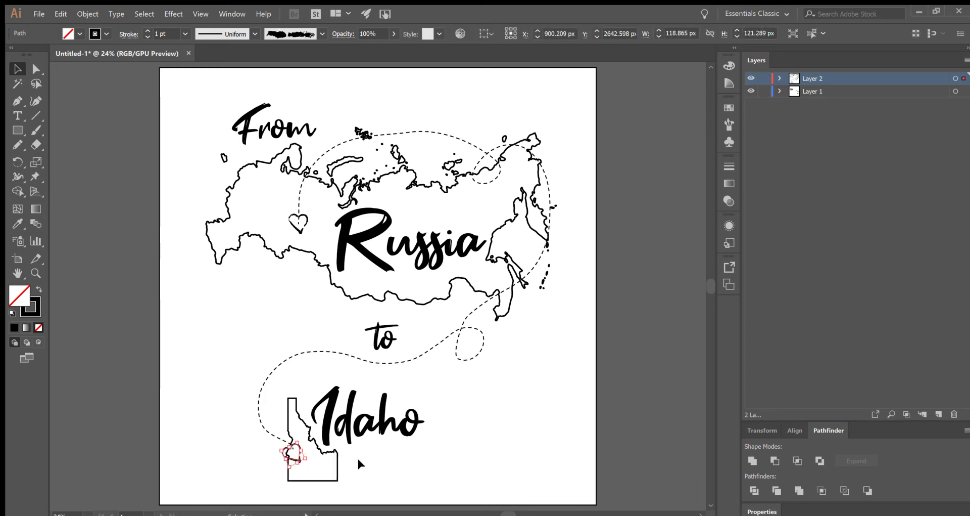
{"action": "key", "text": "Right"}
{"action": "key", "text": "Right"}
{"action": "key", "text": "Right"}
{"action": "key", "text": "Right"}
{"action": "key", "text": "Right"}
{"action": "key", "text": "Right"}
{"action": "key", "text": "Right"}
{"action": "key", "text": "Right"}
{"action": "key", "text": "Right"}
{"action": "key", "text": "Right"}
{"action": "key", "text": "Right"}
{"action": "key", "text": "Right"}
{"action": "key", "text": "Right"}
{"action": "key", "text": "Right"}
{"action": "key", "text": "Right"}
{"action": "key", "text": "Right"}
{"action": "key", "text": "Right"}
{"action": "key", "text": "Right"}
{"action": "key", "text": "Right"}
{"action": "key", "text": "Right"}
{"action": "key", "text": "Right"}
{"action": "key", "text": "Up"}
{"action": "key", "text": "Up"}
{"action": "key", "text": "Up"}
{"action": "key", "text": "Up"}
{"action": "key", "text": "Up"}
{"action": "left_click", "coordinate": [402, 446]}
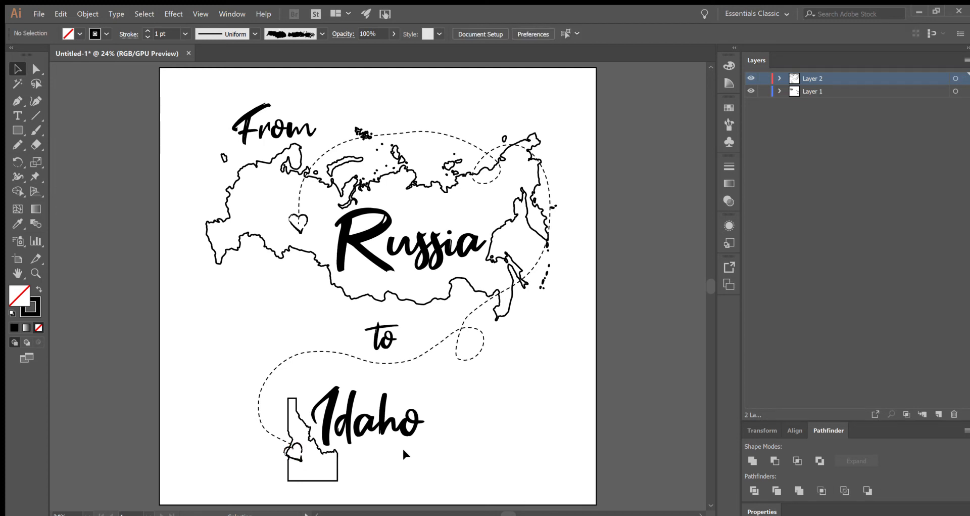